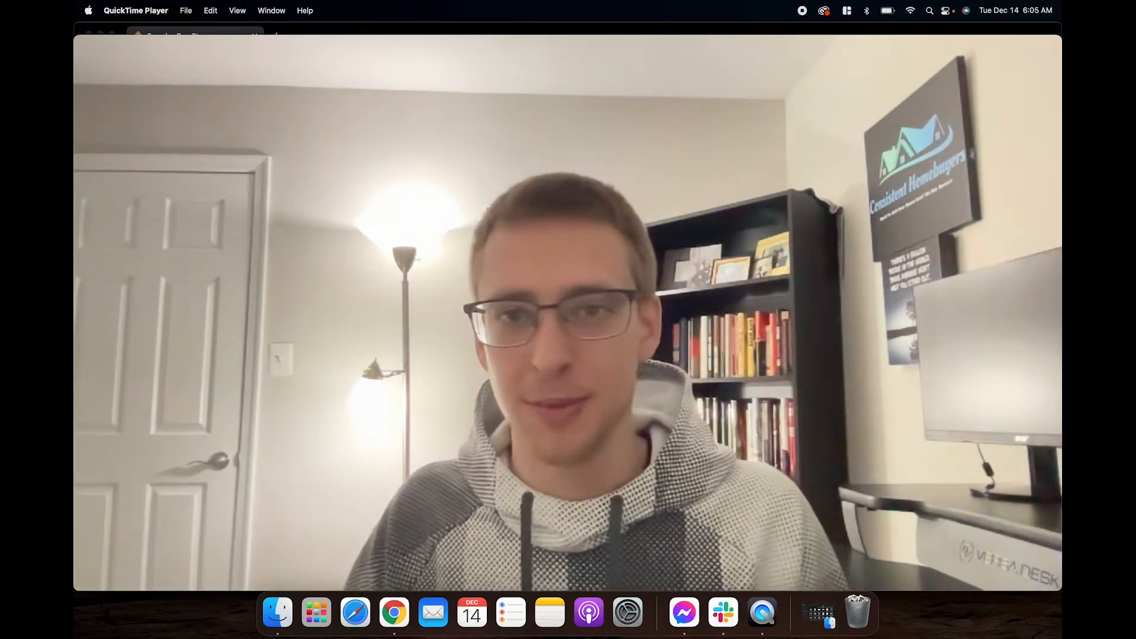
{"action": "mouse_move", "coordinate": [801, 111]}
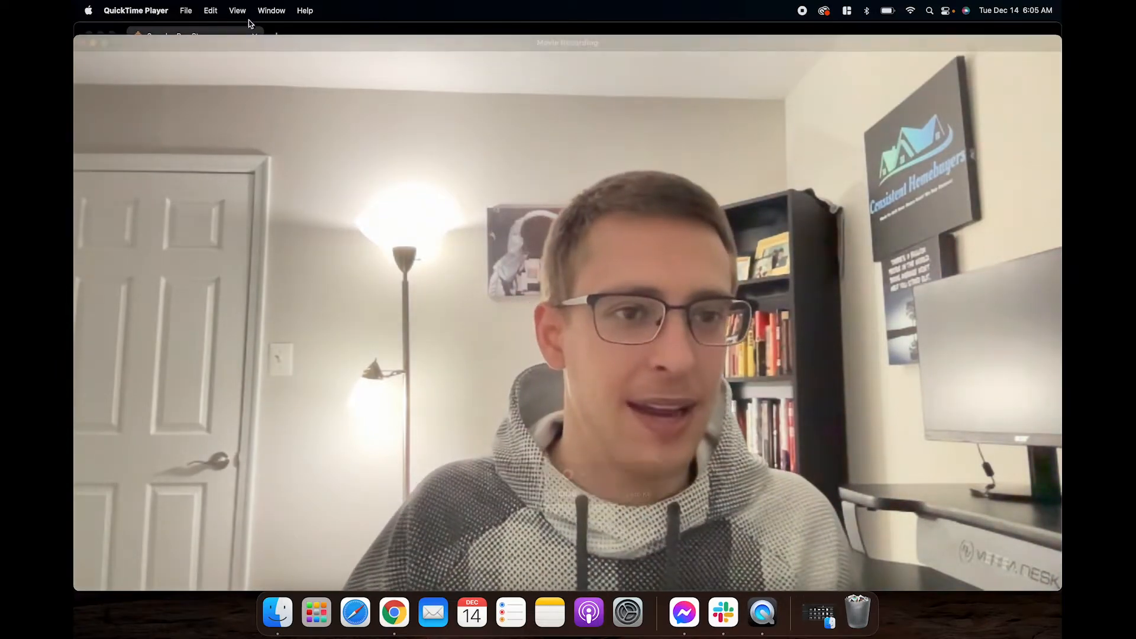
{"action": "left_click_drag", "start_coordinate": [75, 37], "coordinate": [698, 456]}
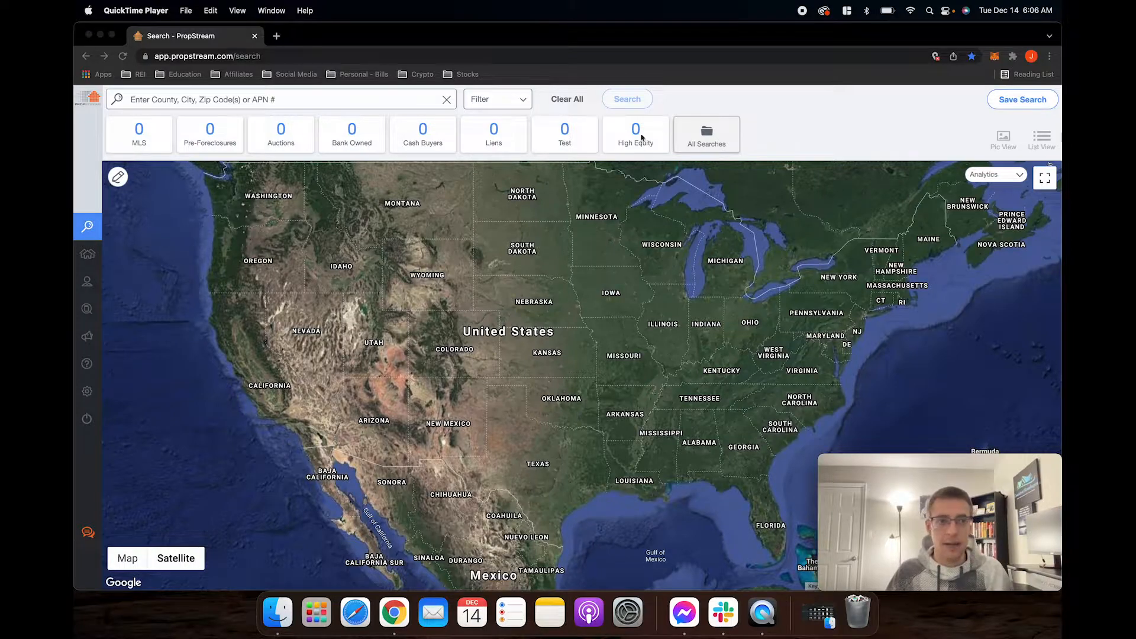
Step: Search for properties in Washington, D. C., DC
{"action": "left_click", "coordinate": [197, 101]}
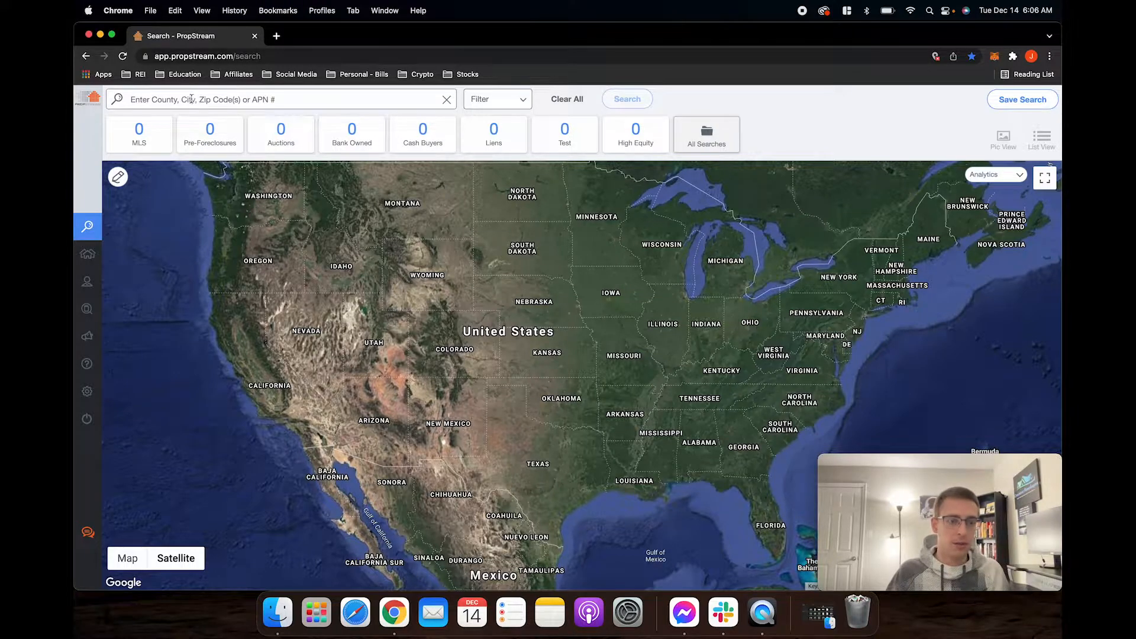
{"action": "left_click", "coordinate": [173, 175]}
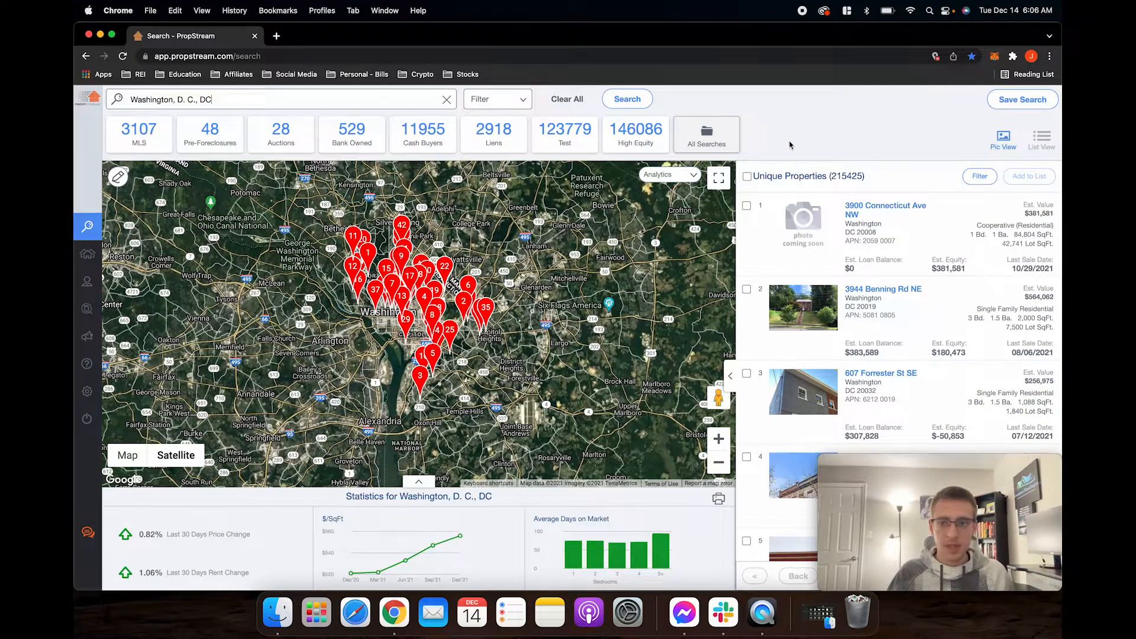
{"action": "left_click_drag", "start_coordinate": [830, 177], "coordinate": [896, 185]}
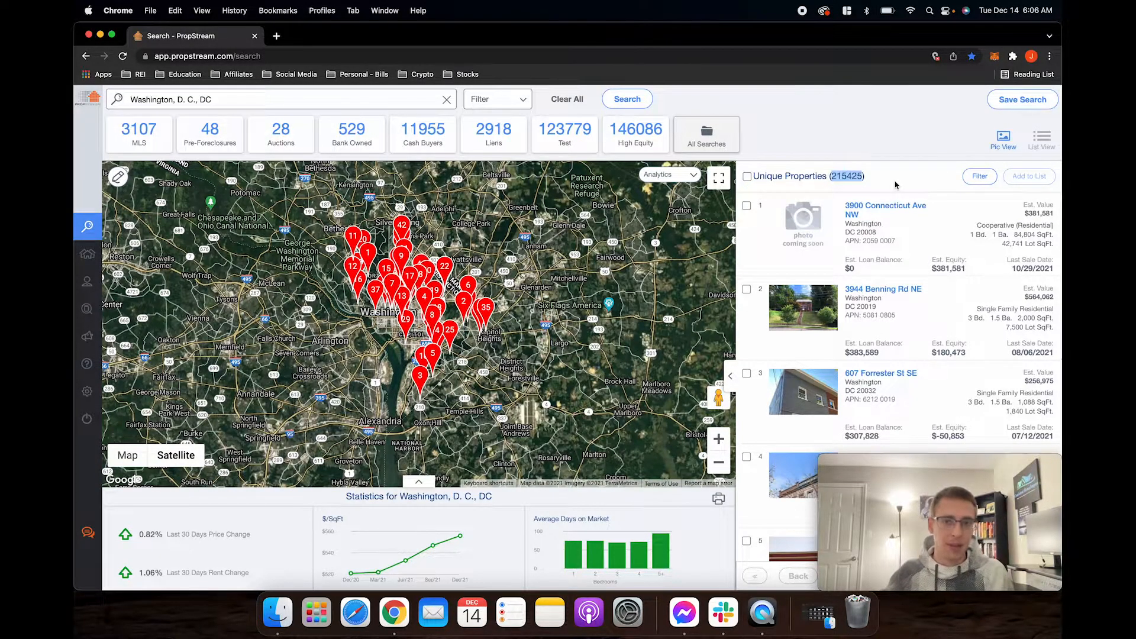
{"action": "left_click", "coordinate": [857, 140]}
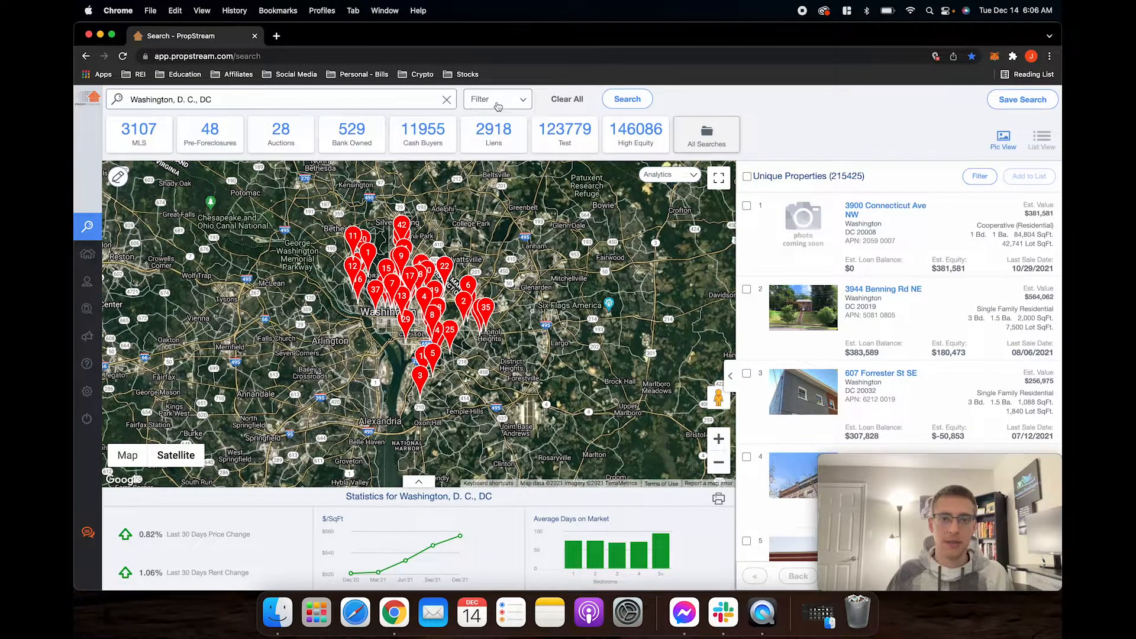
Step: Filter the Washington, D. C. search to the Residential property classification
{"action": "left_click", "coordinate": [524, 102]}
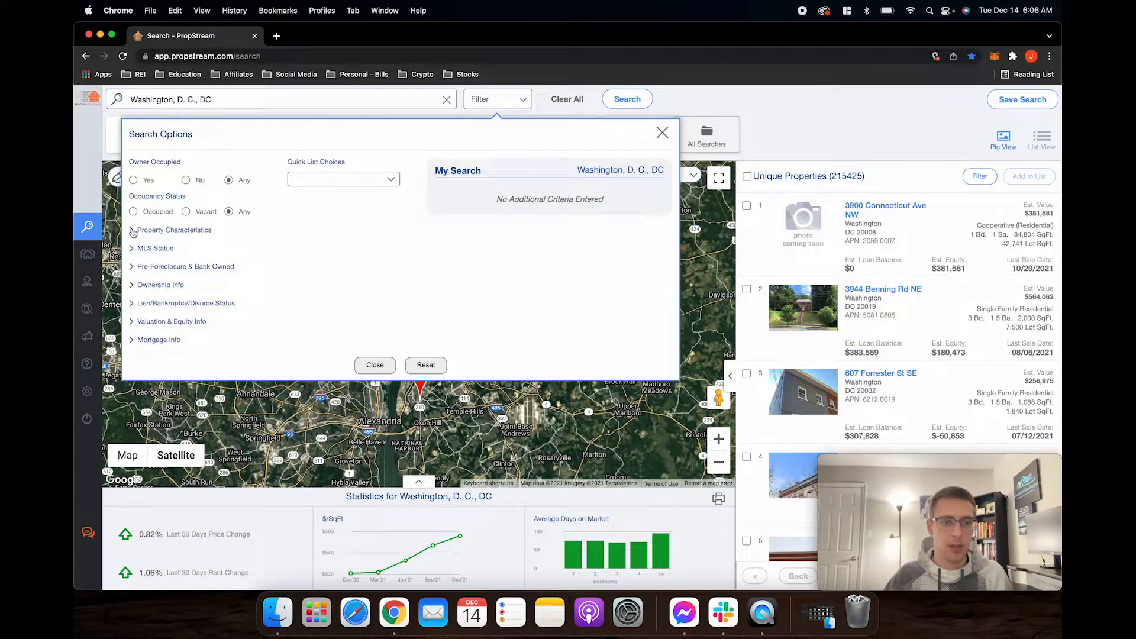
{"action": "left_click", "coordinate": [133, 231]}
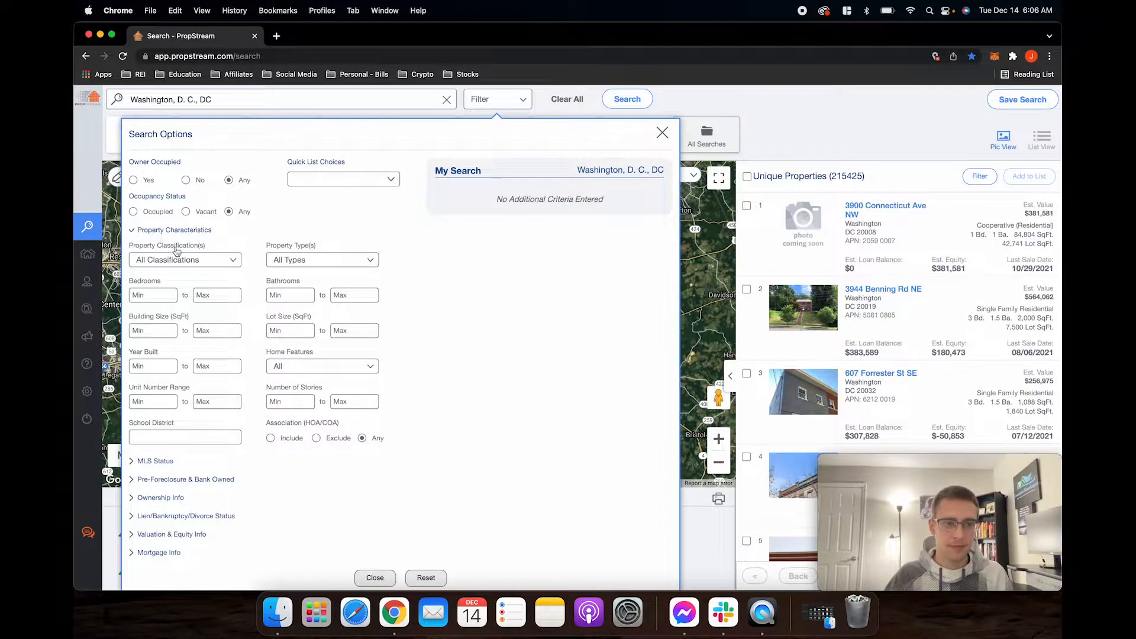
{"action": "left_click", "coordinate": [234, 261]}
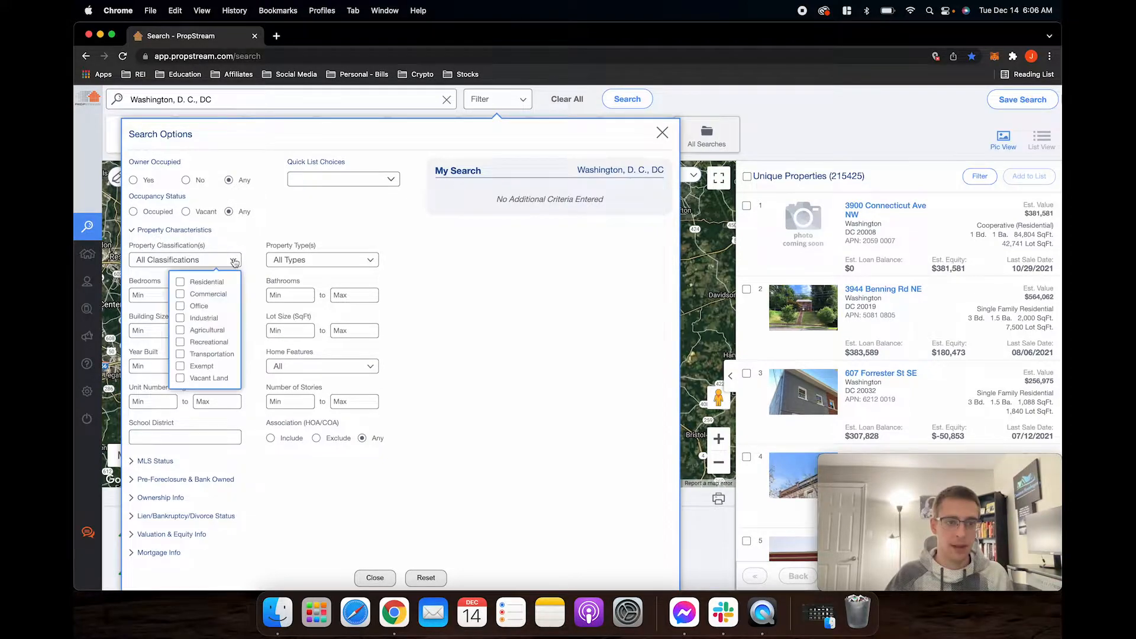
{"action": "left_click", "coordinate": [180, 282]}
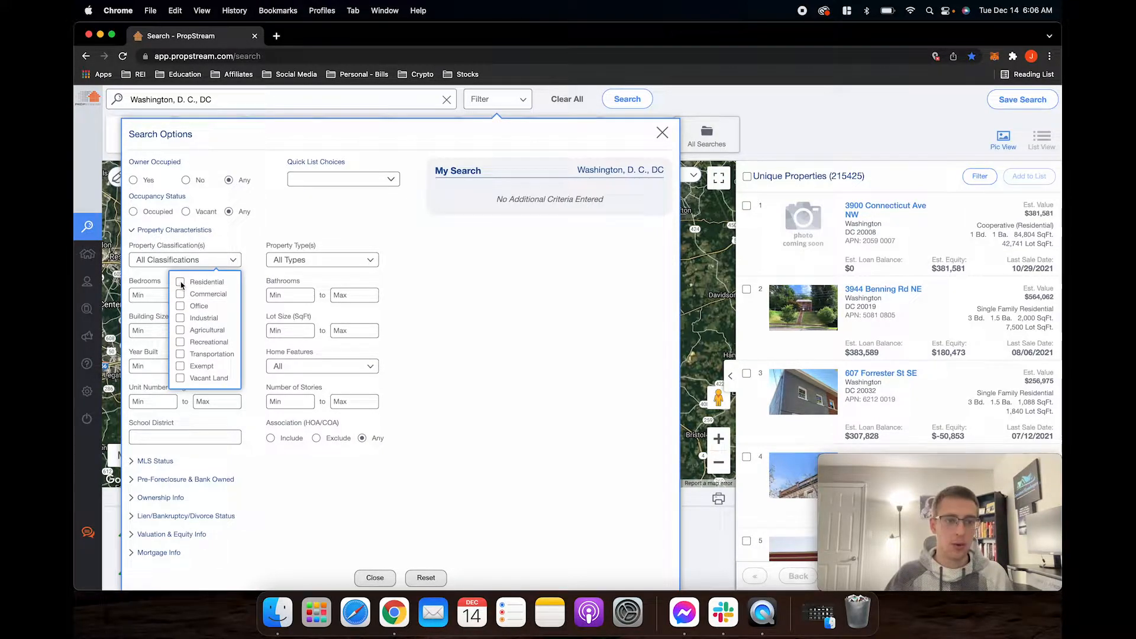
{"action": "left_click", "coordinate": [254, 262]}
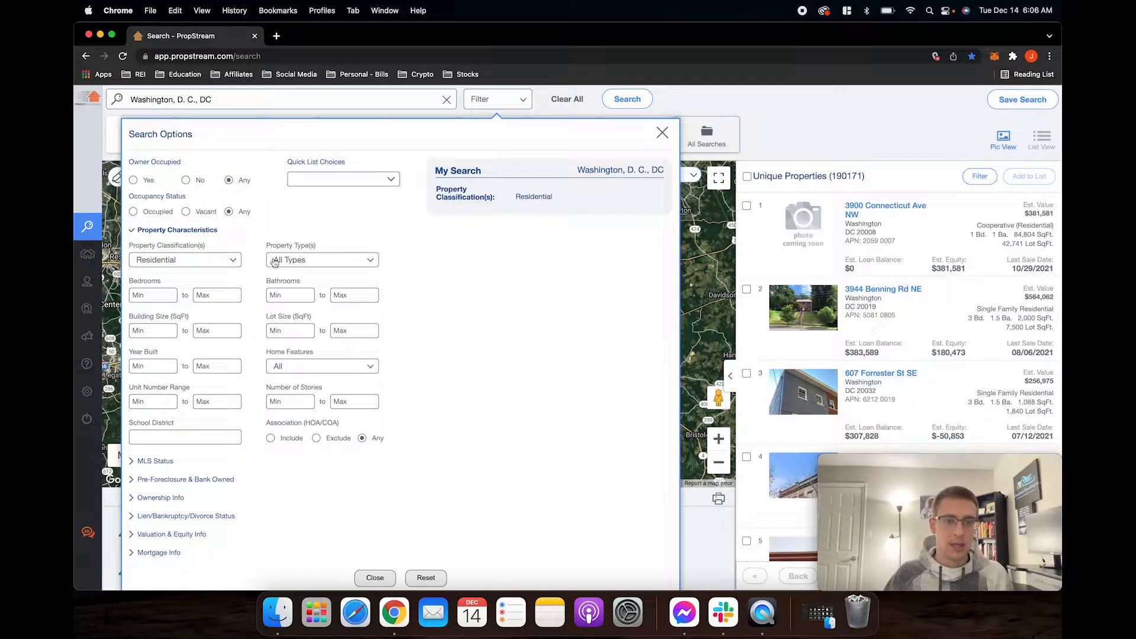
Step: Restrict the search to the Single Family property type
{"action": "left_click", "coordinate": [368, 264]}
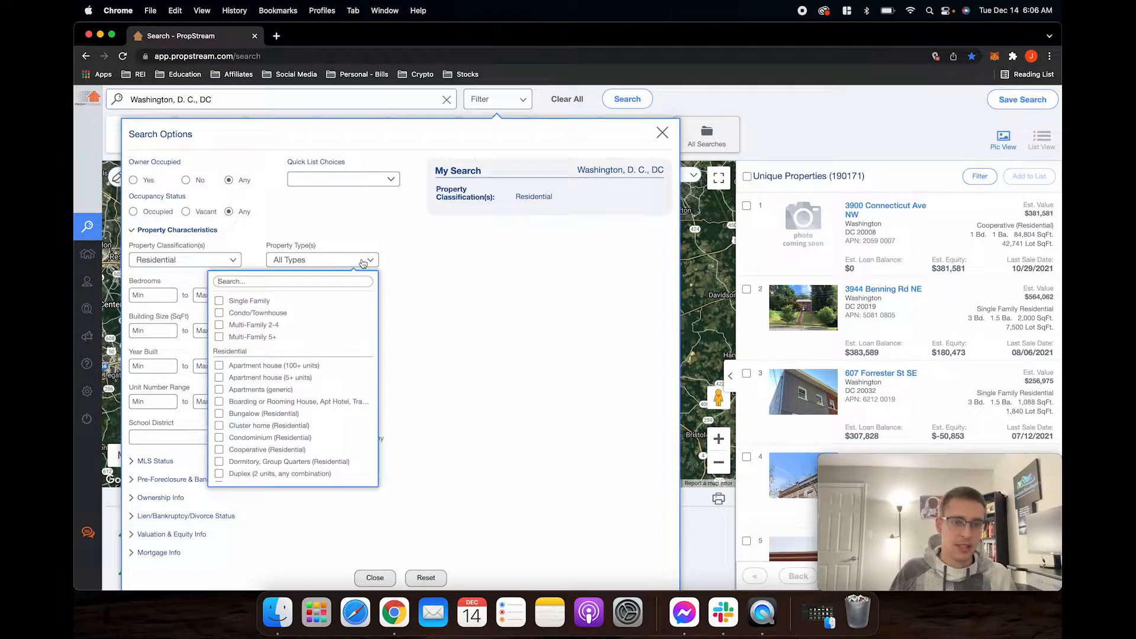
{"action": "left_click", "coordinate": [219, 301]}
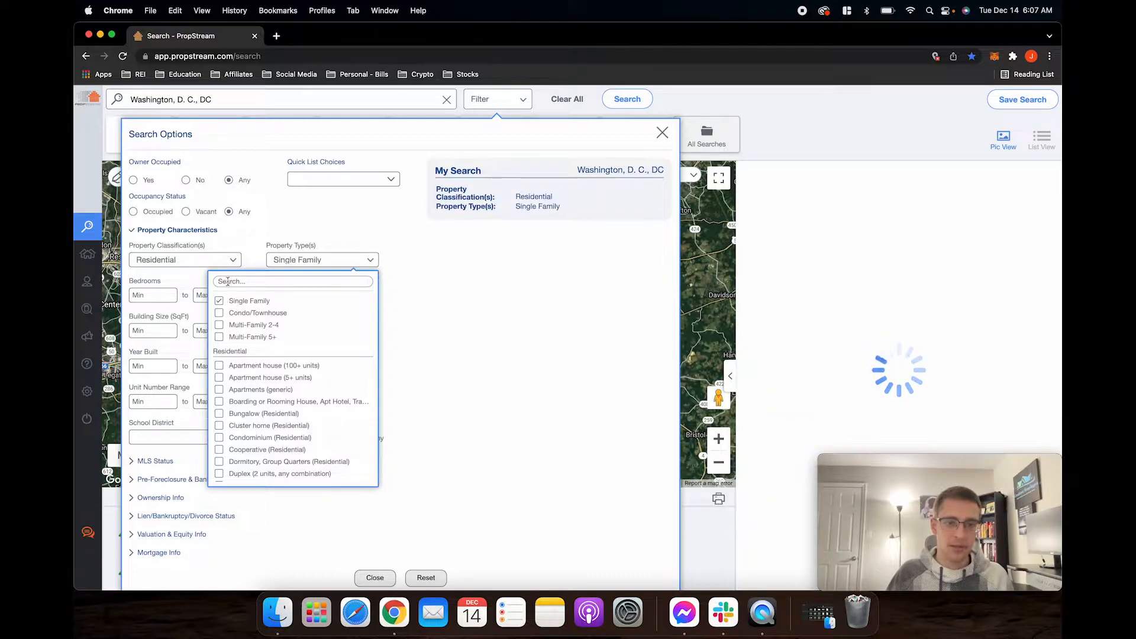
{"action": "left_click", "coordinate": [253, 262]}
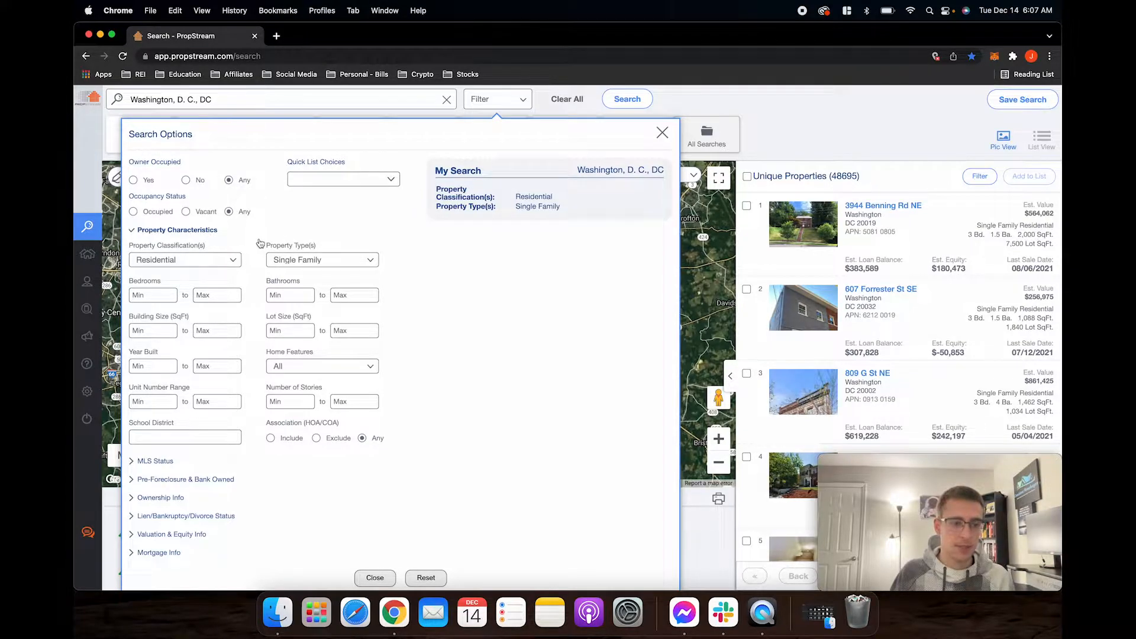
Step: Limit the search to properties whose MLS status is Sold
{"action": "left_click", "coordinate": [133, 463]}
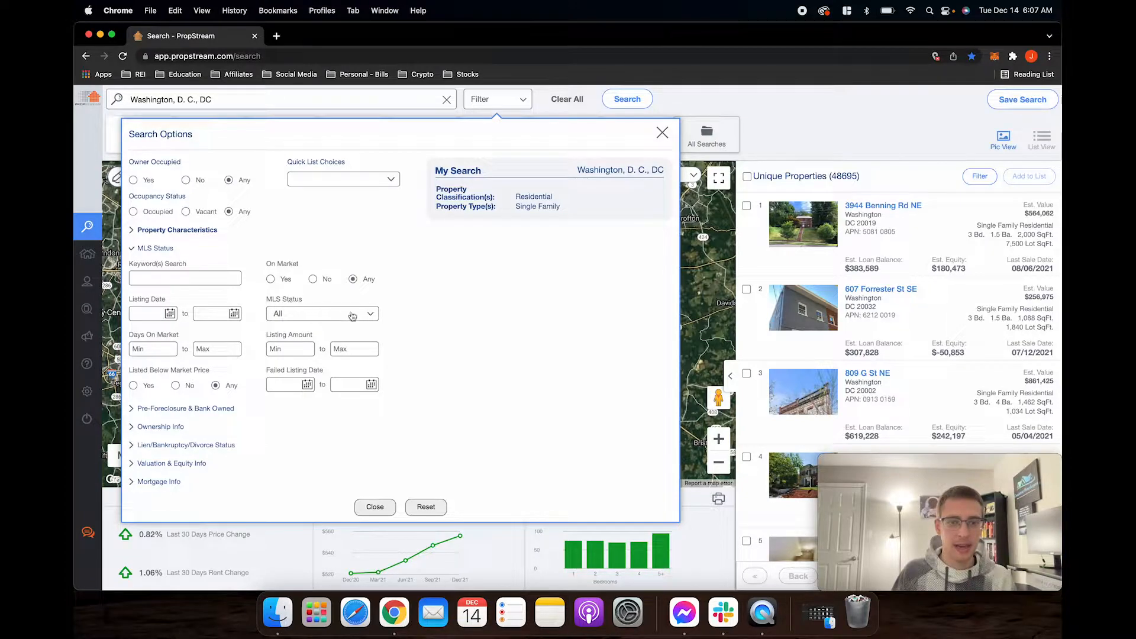
{"action": "left_click", "coordinate": [370, 315]}
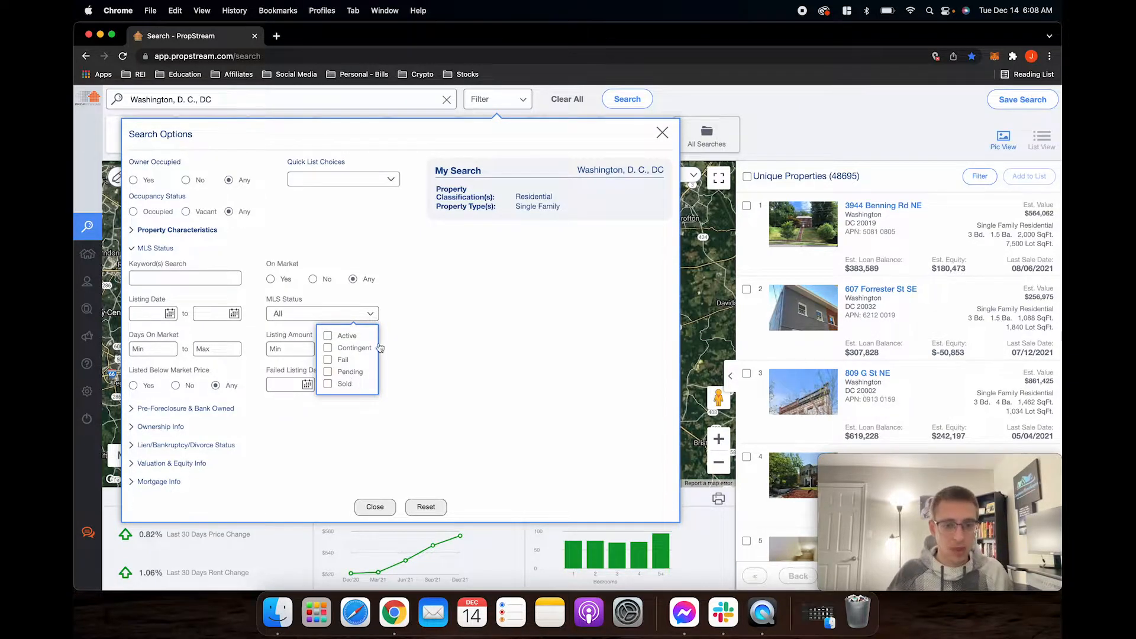
{"action": "left_click", "coordinate": [328, 384]}
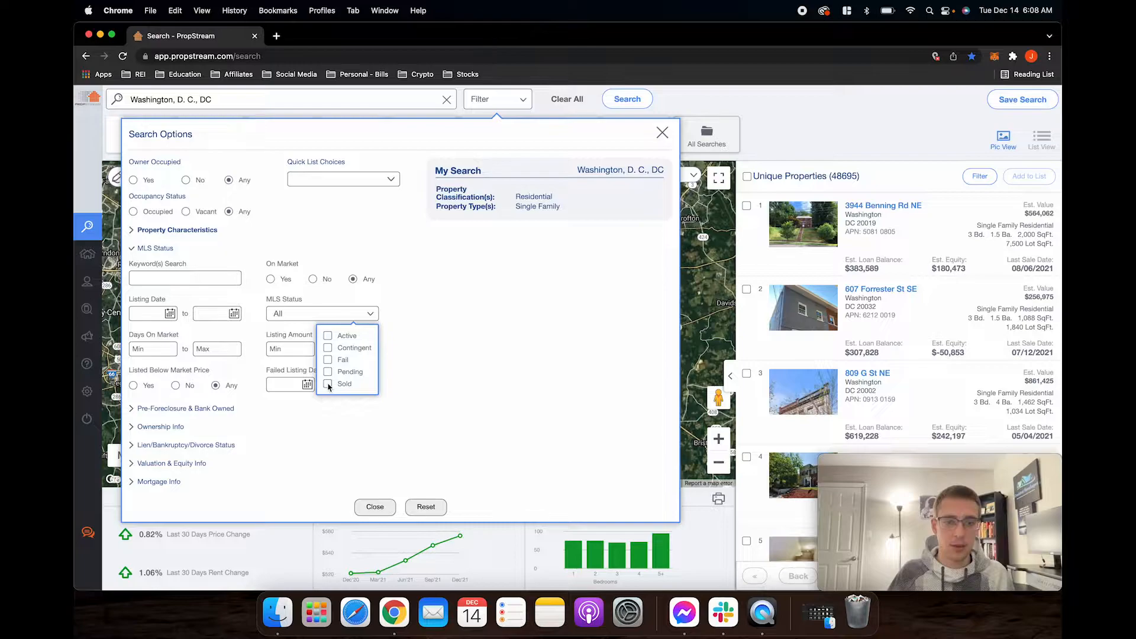
{"action": "left_click", "coordinate": [489, 409]}
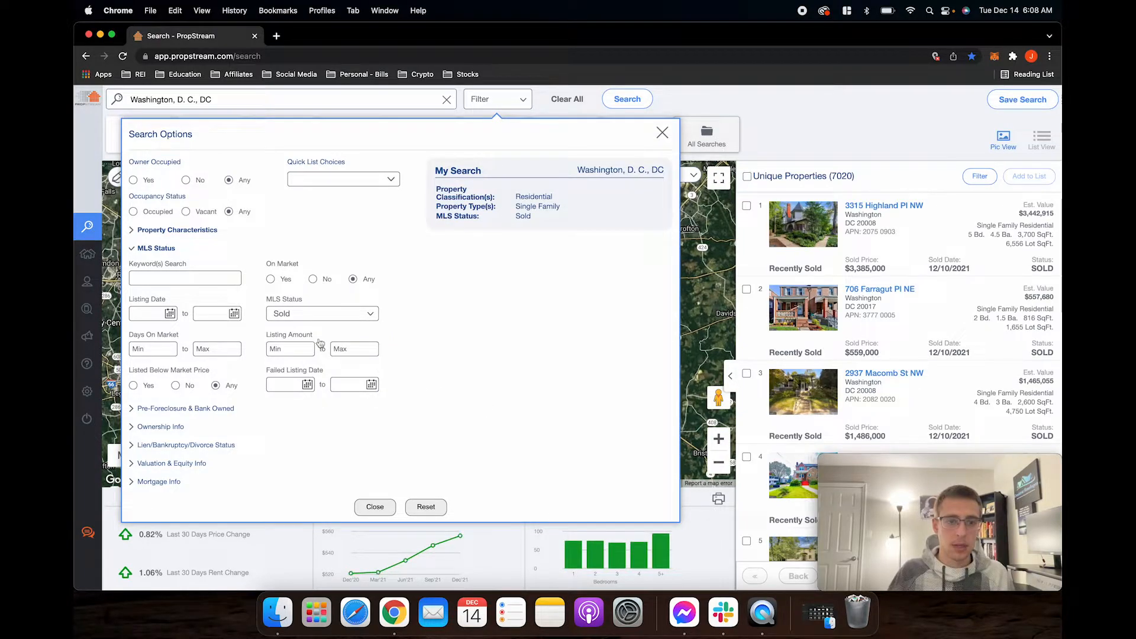
Step: Add the MLS keyword "Repairs" to the search filter and close the search options
{"action": "left_click", "coordinate": [149, 277]}
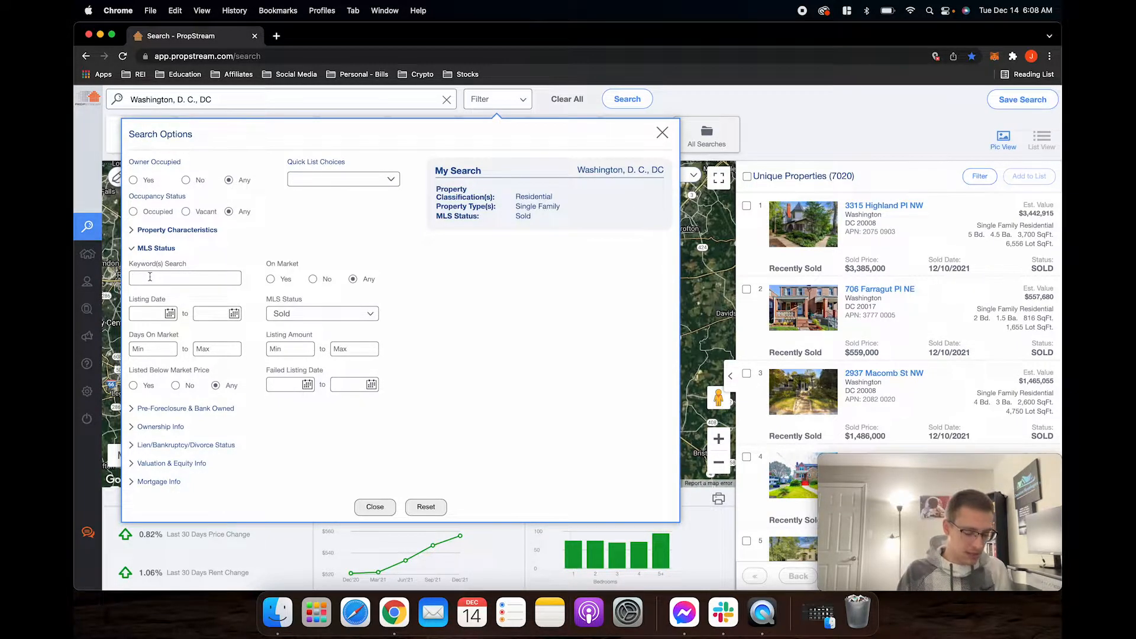
{"action": "type", "text": "Repairs"}
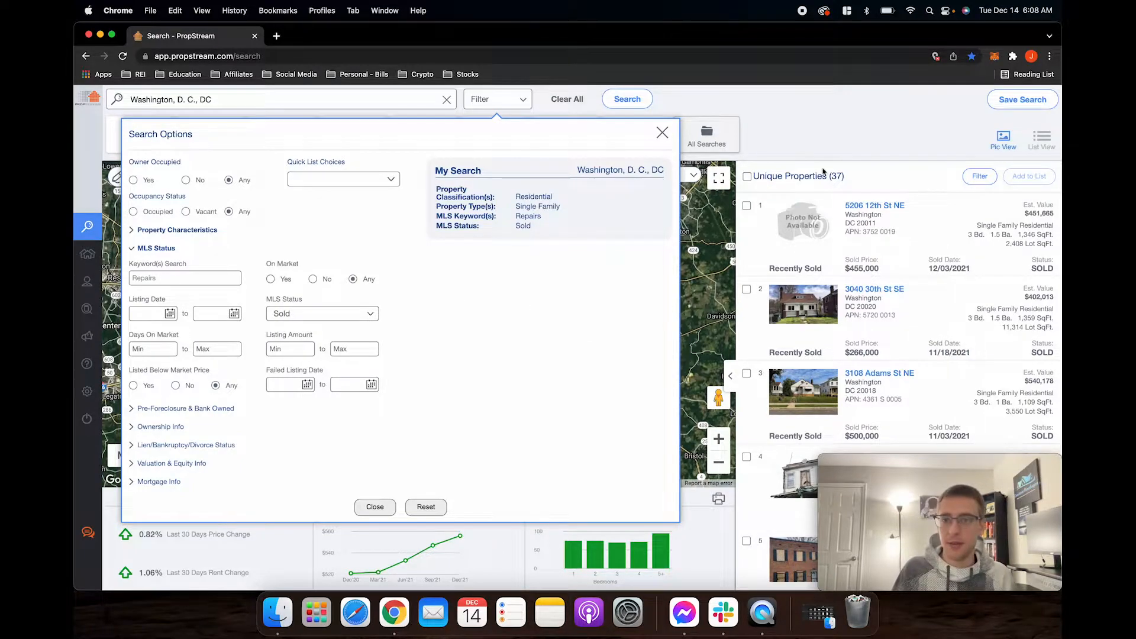
{"action": "left_click", "coordinate": [862, 176]}
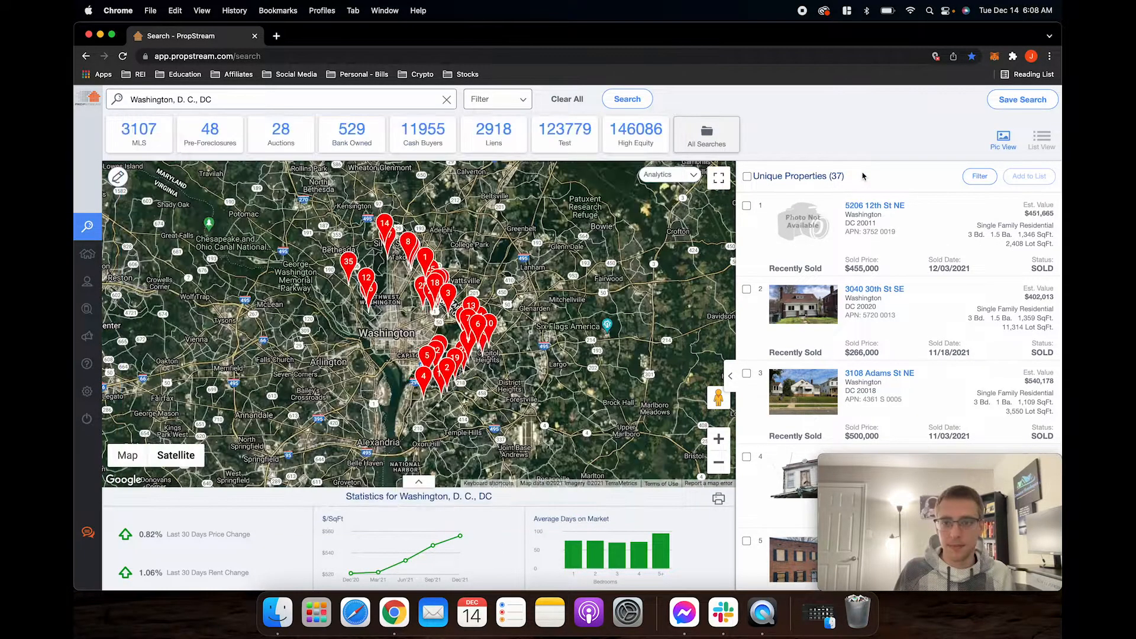
Step: Save all properties in the filtered results to a new marketing list named "Test List For Realtors"
{"action": "scroll", "coordinate": [886, 256], "scroll_direction": "down", "scroll_amount": 20}
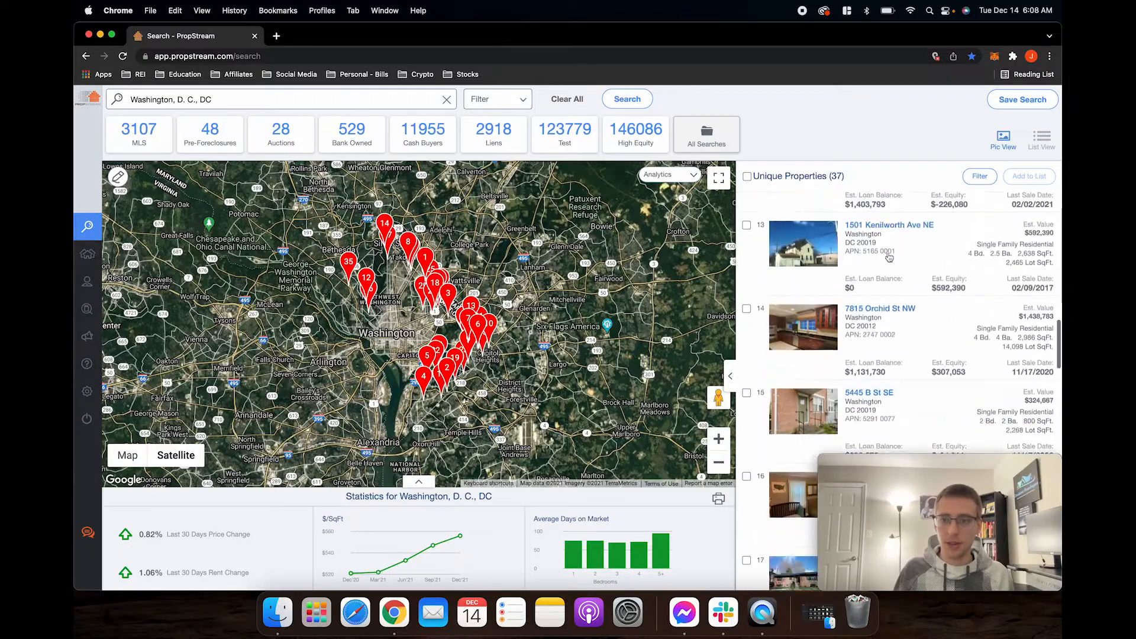
{"action": "scroll", "coordinate": [886, 256], "scroll_direction": "up", "scroll_amount": 20}
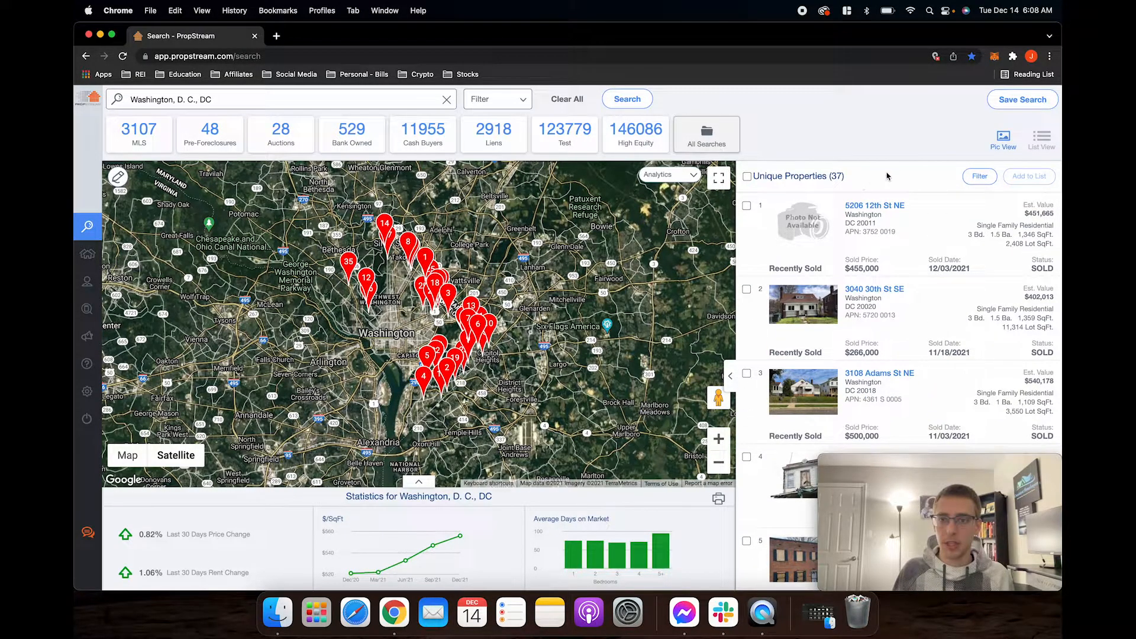
{"action": "left_click", "coordinate": [747, 176]}
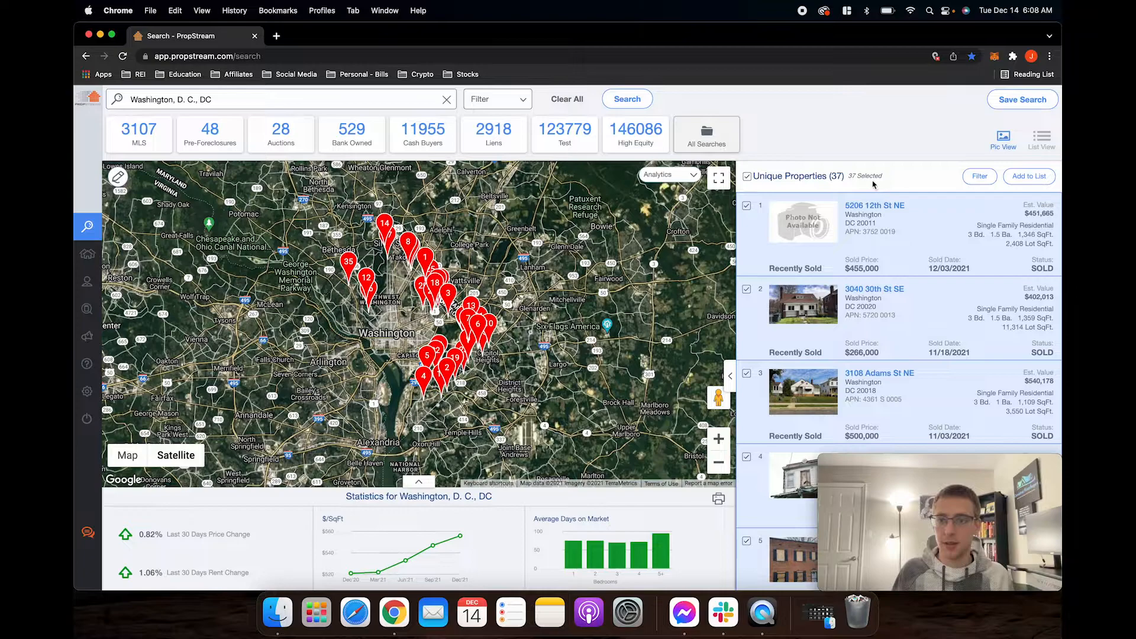
{"action": "left_click", "coordinate": [1005, 179]}
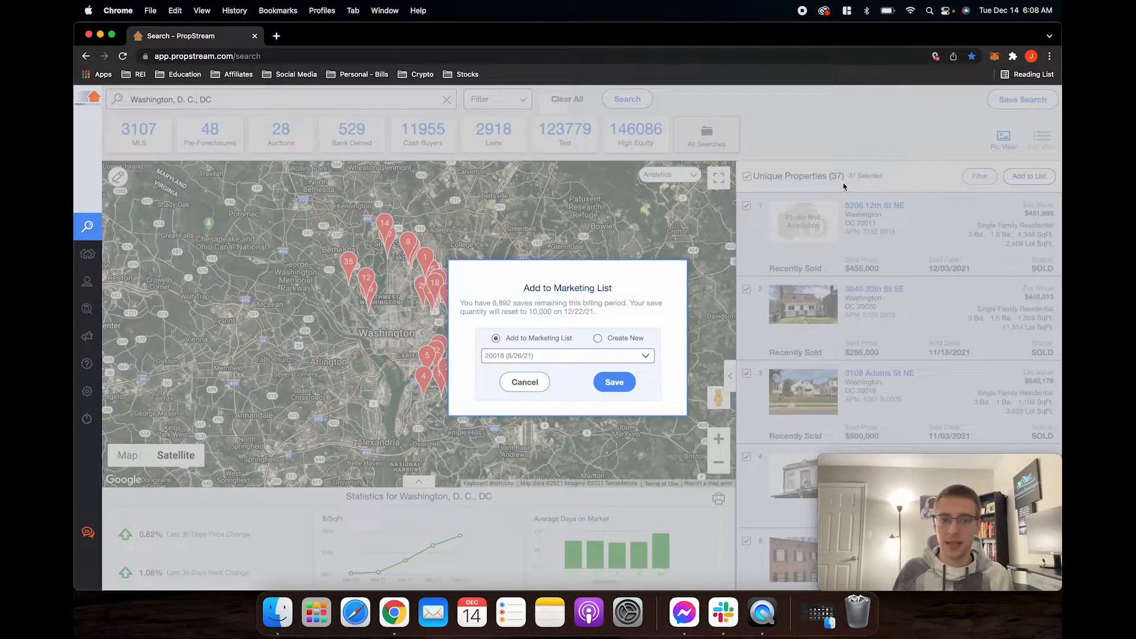
{"action": "left_click", "coordinate": [598, 339]}
{"action": "left_click", "coordinate": [586, 355]}
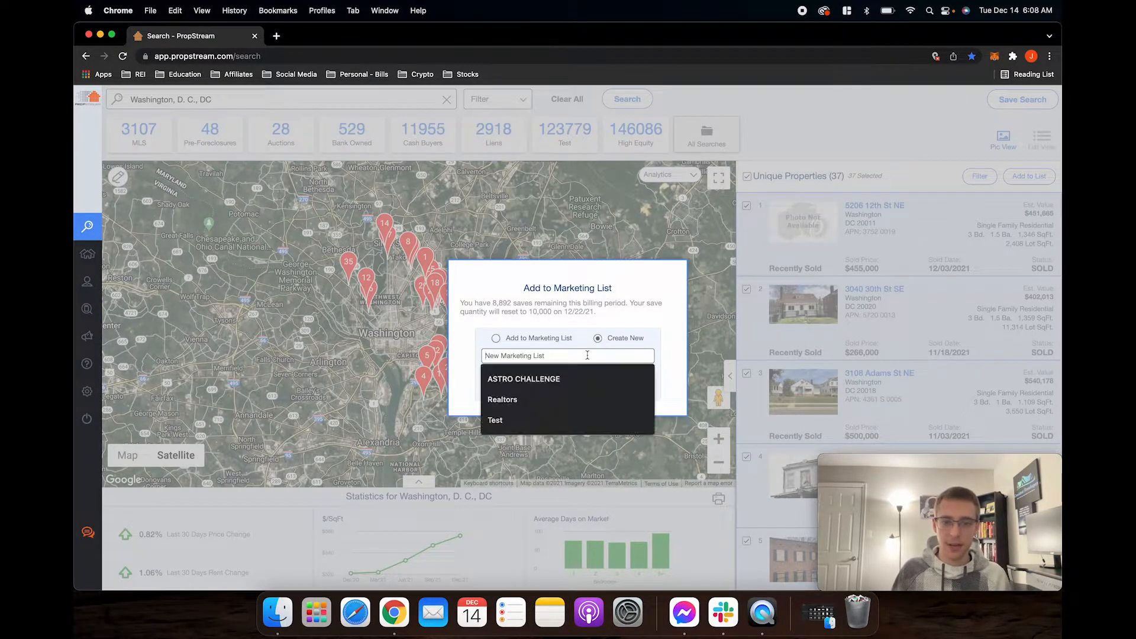
{"action": "type", "text": "T"}
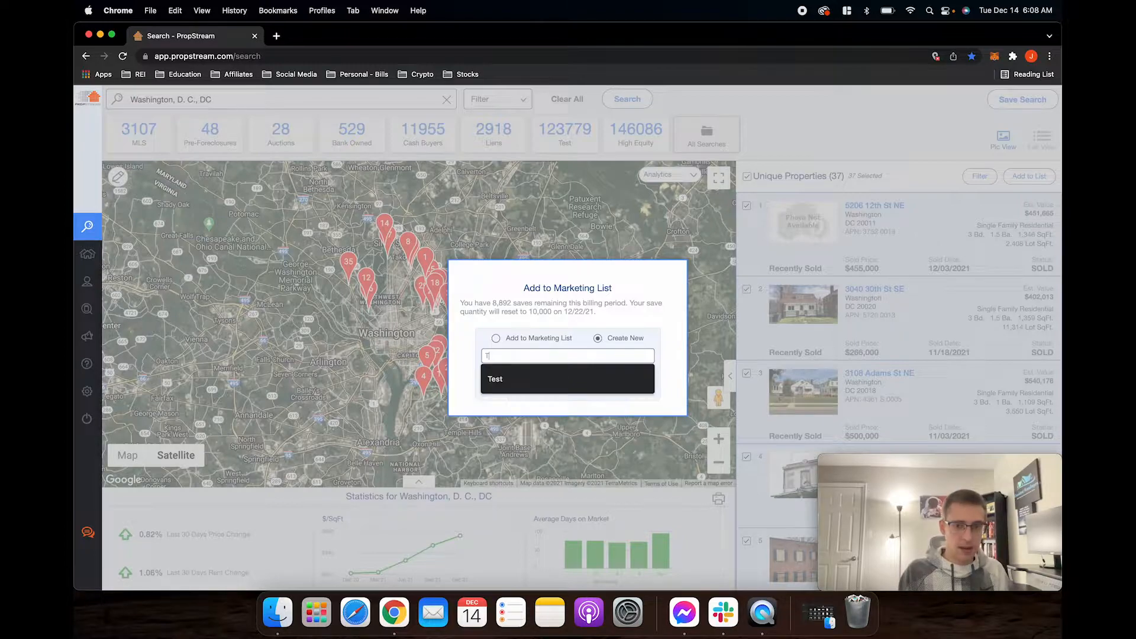
{"action": "type", "text": "est List For Realtors"}
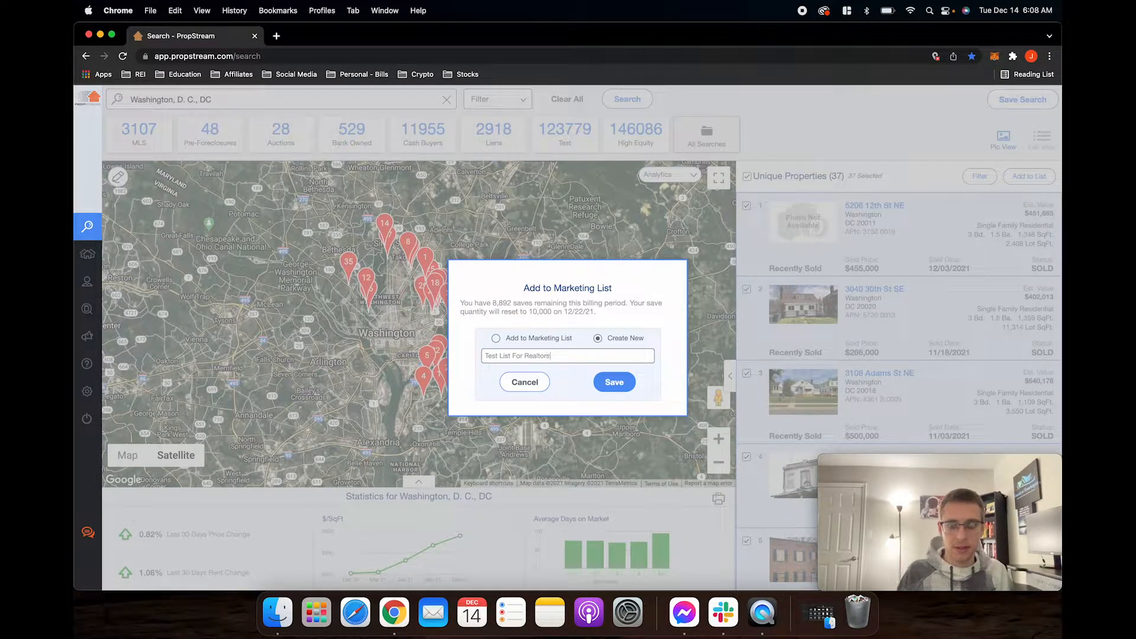
{"action": "left_click", "coordinate": [612, 382]}
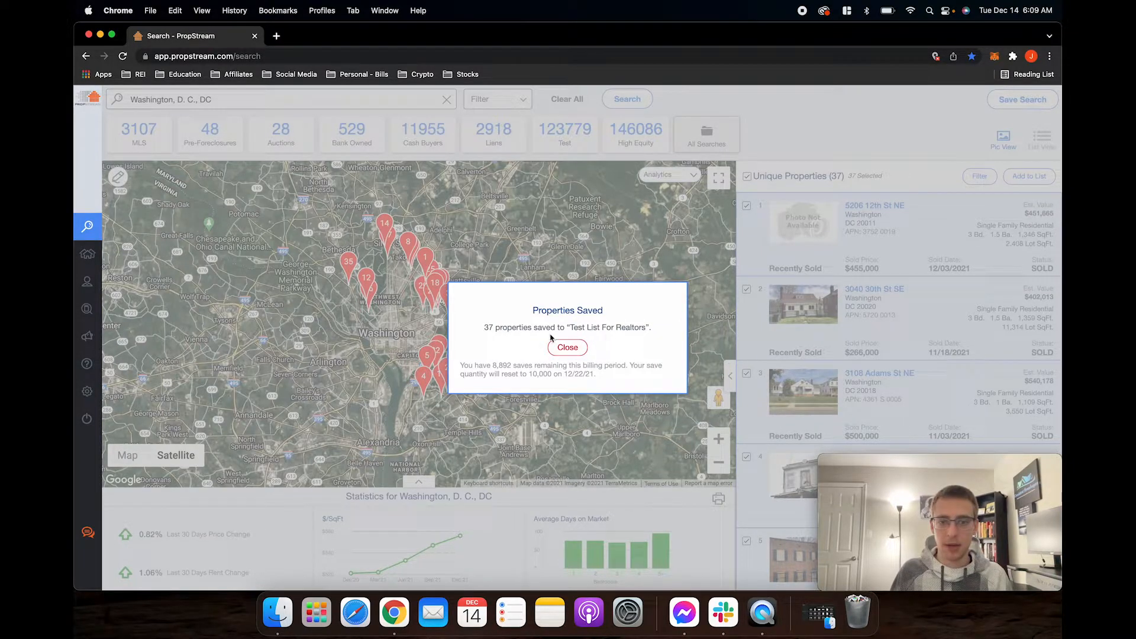
{"action": "left_click_drag", "start_coordinate": [484, 327], "coordinate": [646, 328]}
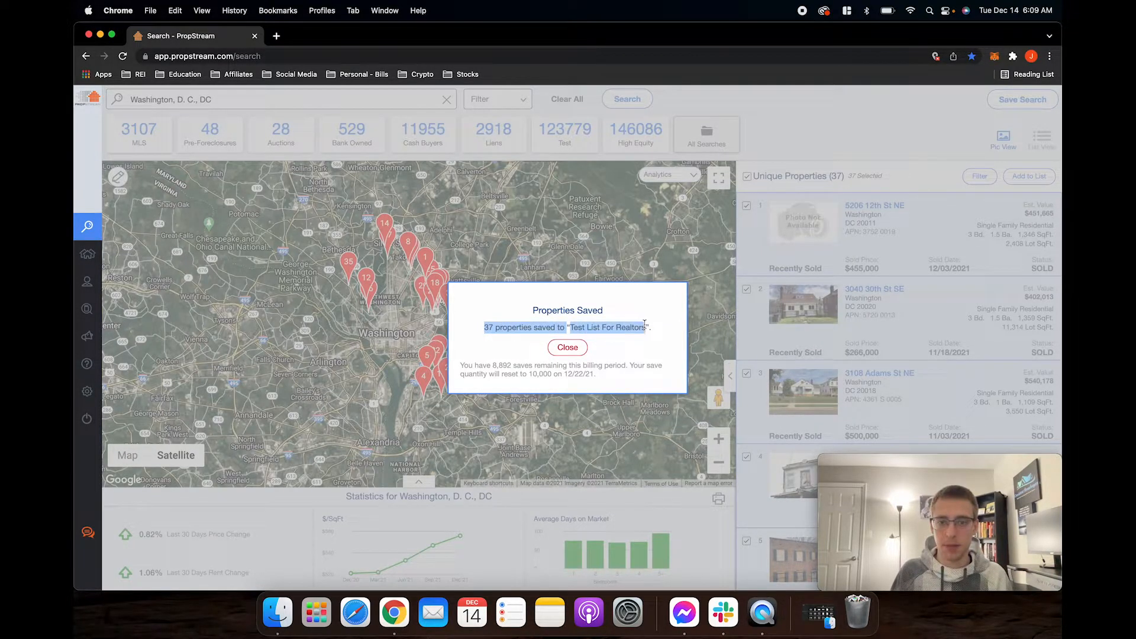
{"action": "left_click", "coordinate": [568, 347]}
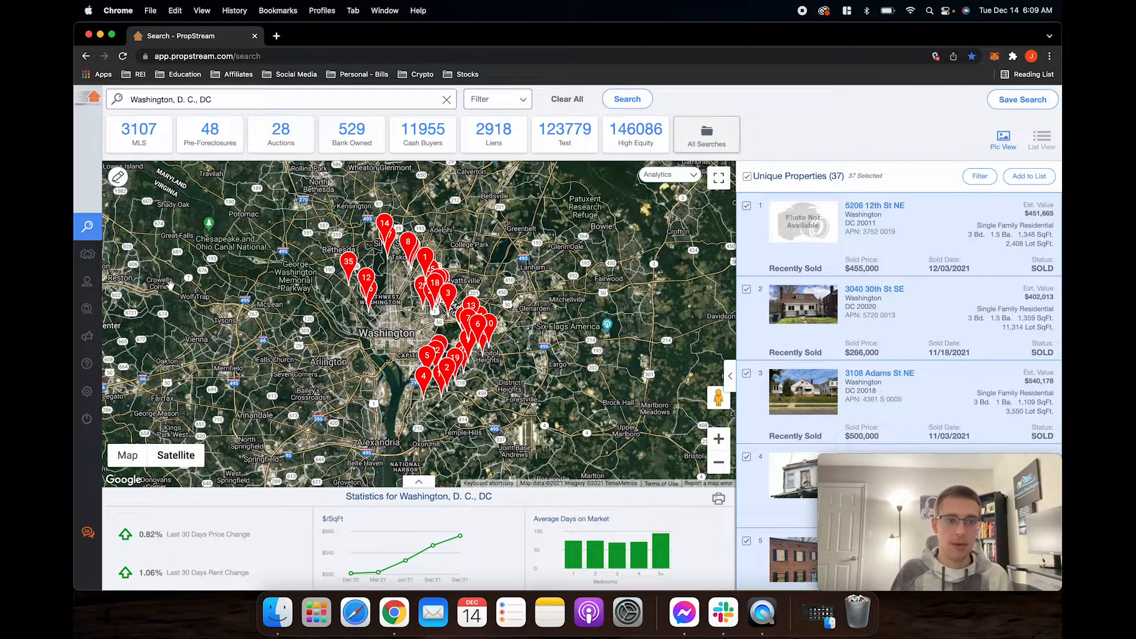
Step: Open the Test List For Realtors marketing list under My Properties and select all of its properties
{"action": "mouse_move", "coordinate": [99, 264]}
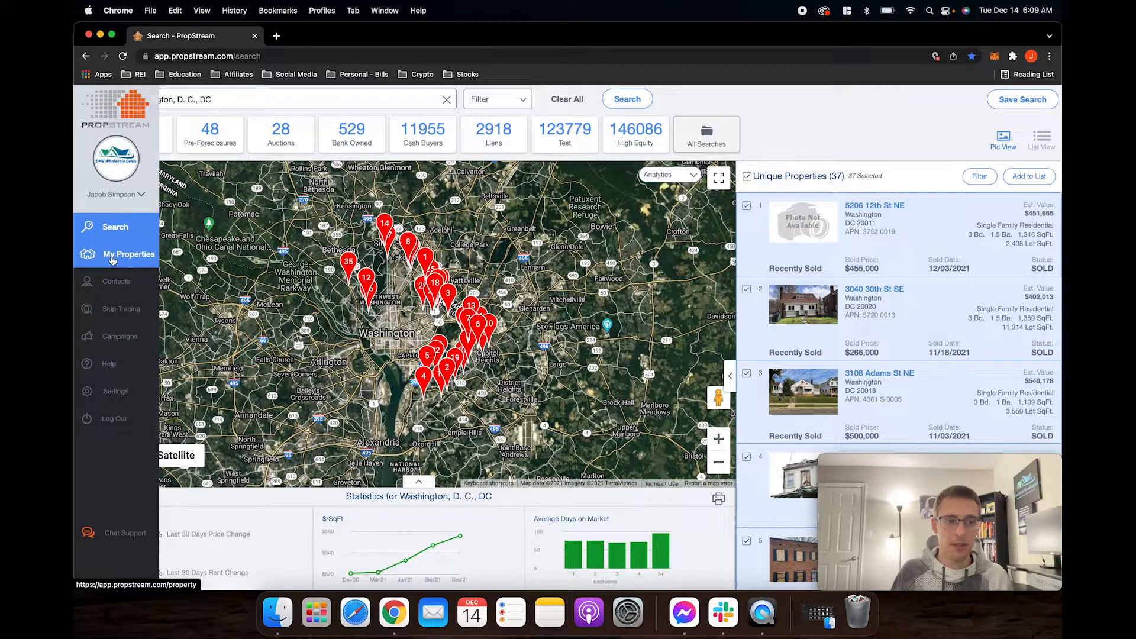
{"action": "left_click", "coordinate": [100, 259]}
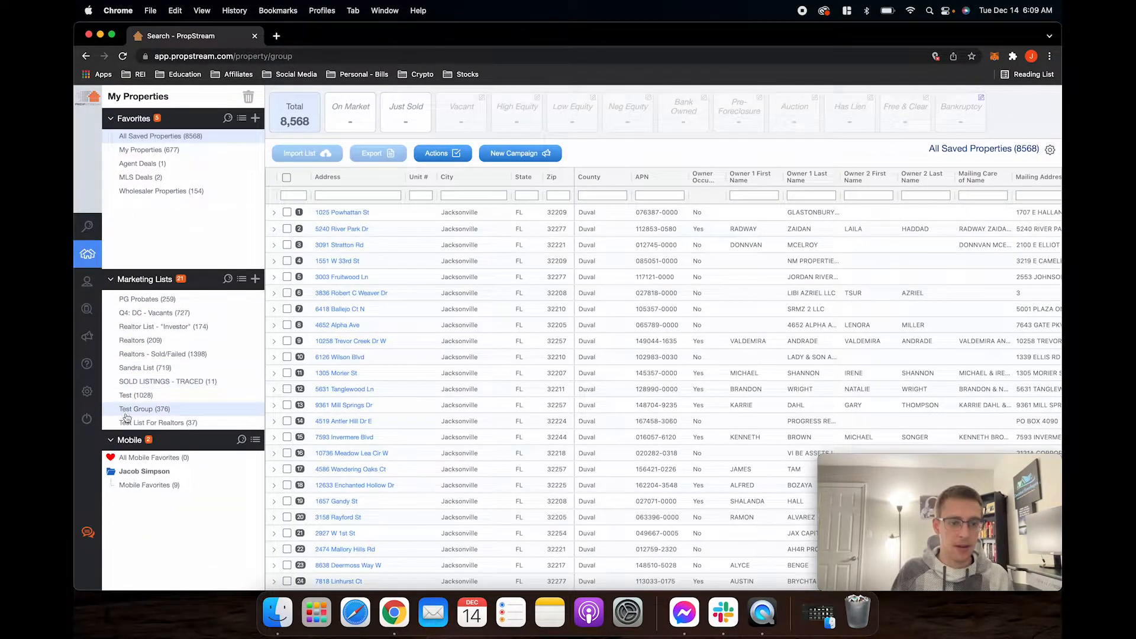
{"action": "left_click", "coordinate": [156, 424]}
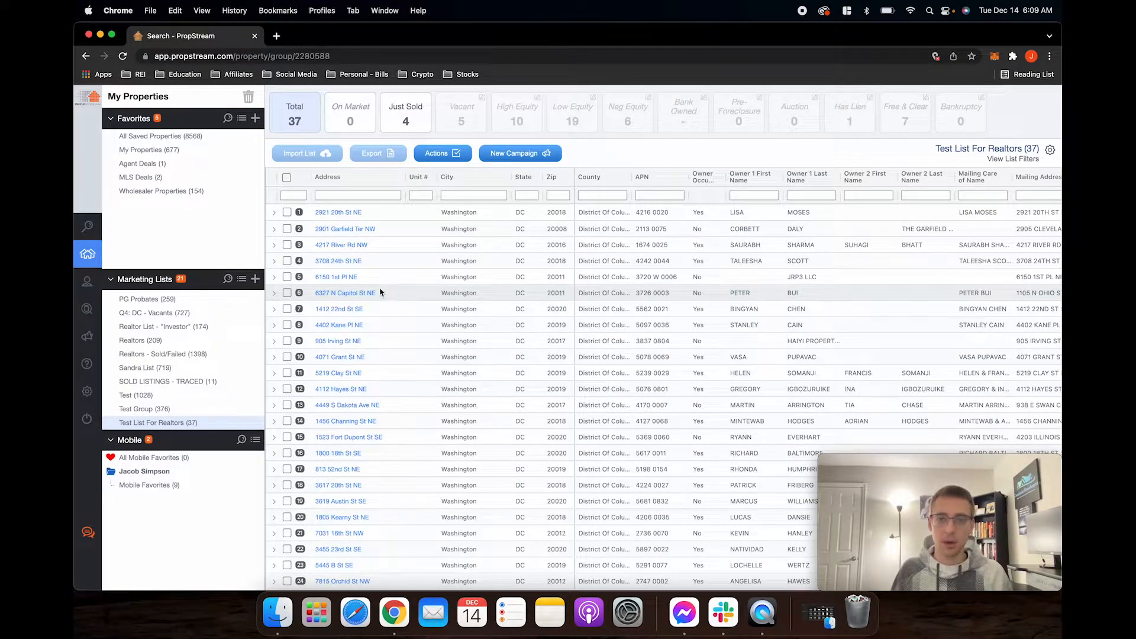
{"action": "left_click", "coordinate": [287, 178]}
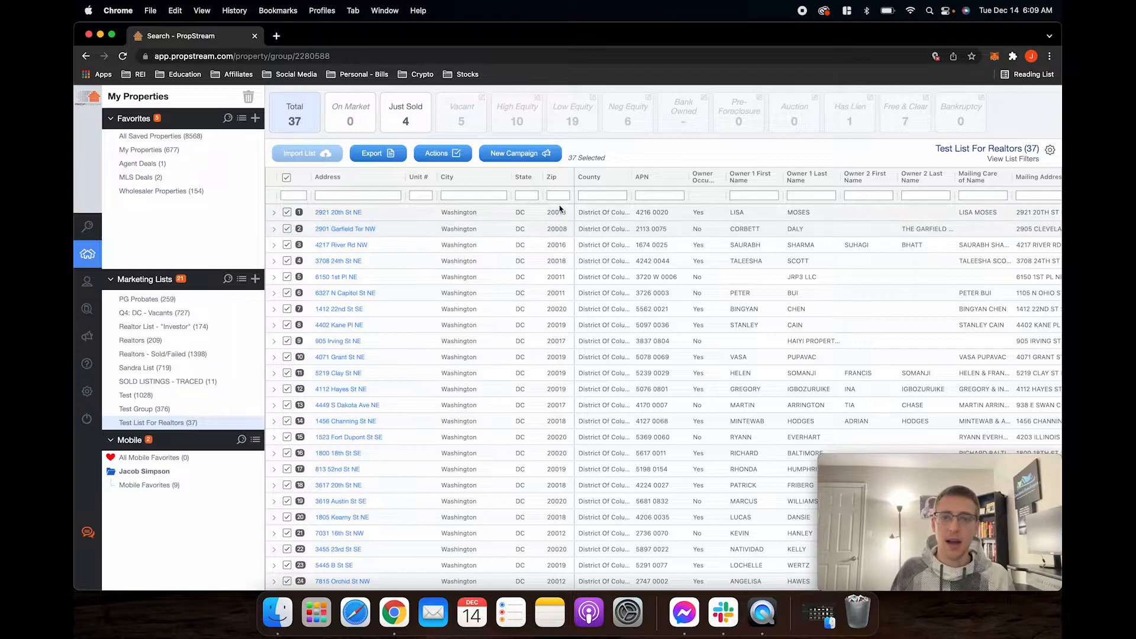
Step: Look over the property and owner columns in the Test List For Realtors, and load the saved Realtors column layout
{"action": "scroll", "coordinate": [745, 236], "scroll_direction": "right", "scroll_amount": 3}
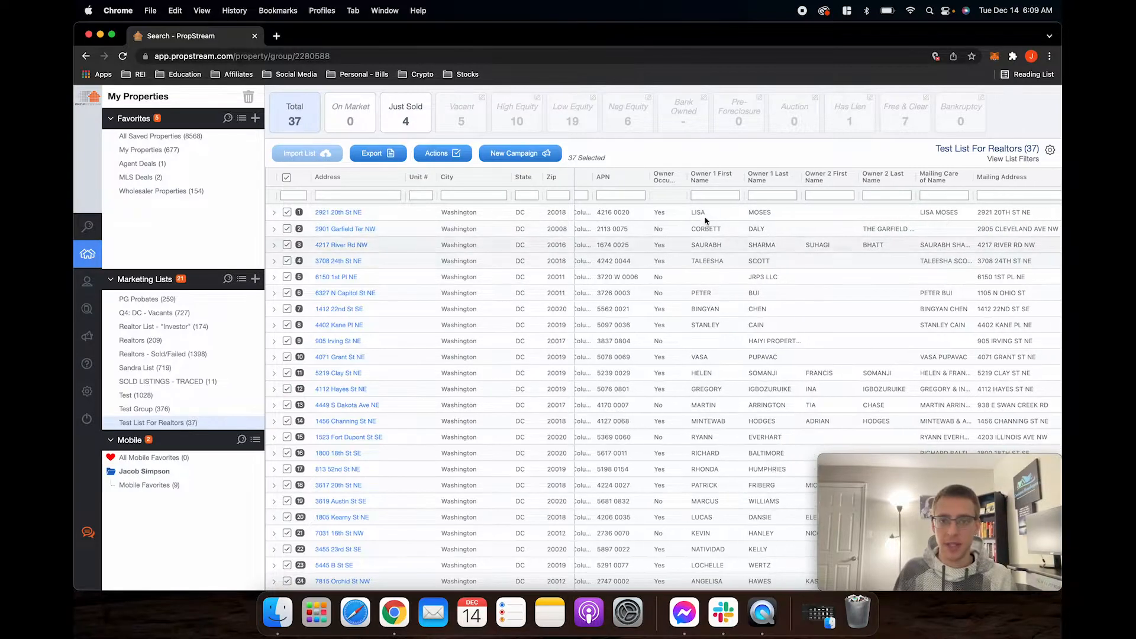
{"action": "scroll", "coordinate": [735, 241], "scroll_direction": "right", "scroll_amount": 5}
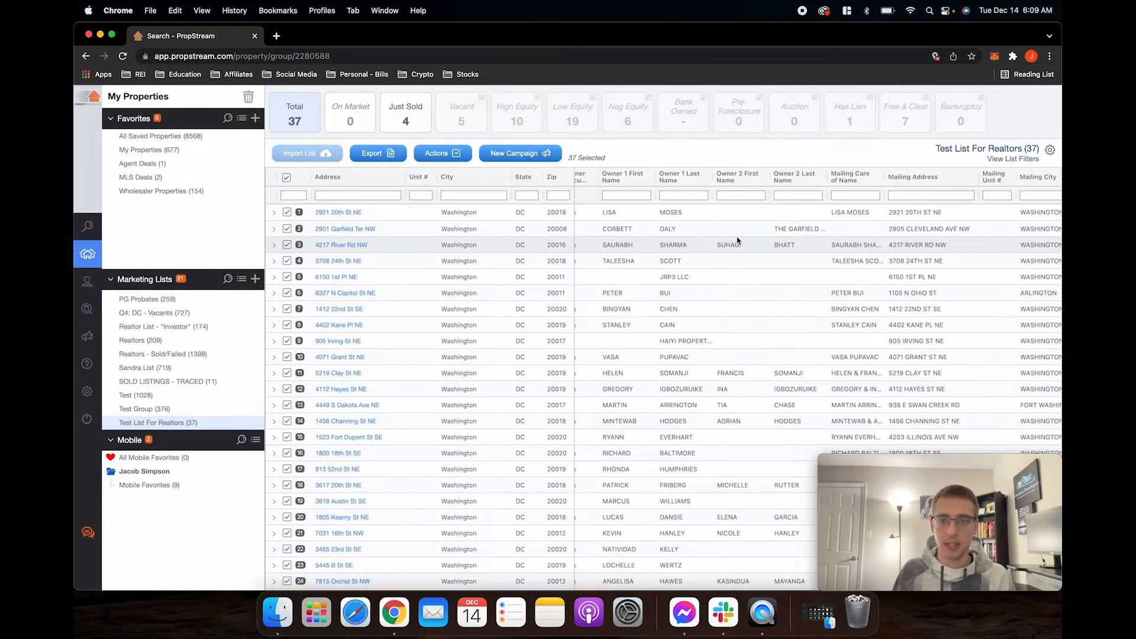
{"action": "scroll", "coordinate": [713, 240], "scroll_direction": "right", "scroll_amount": 5}
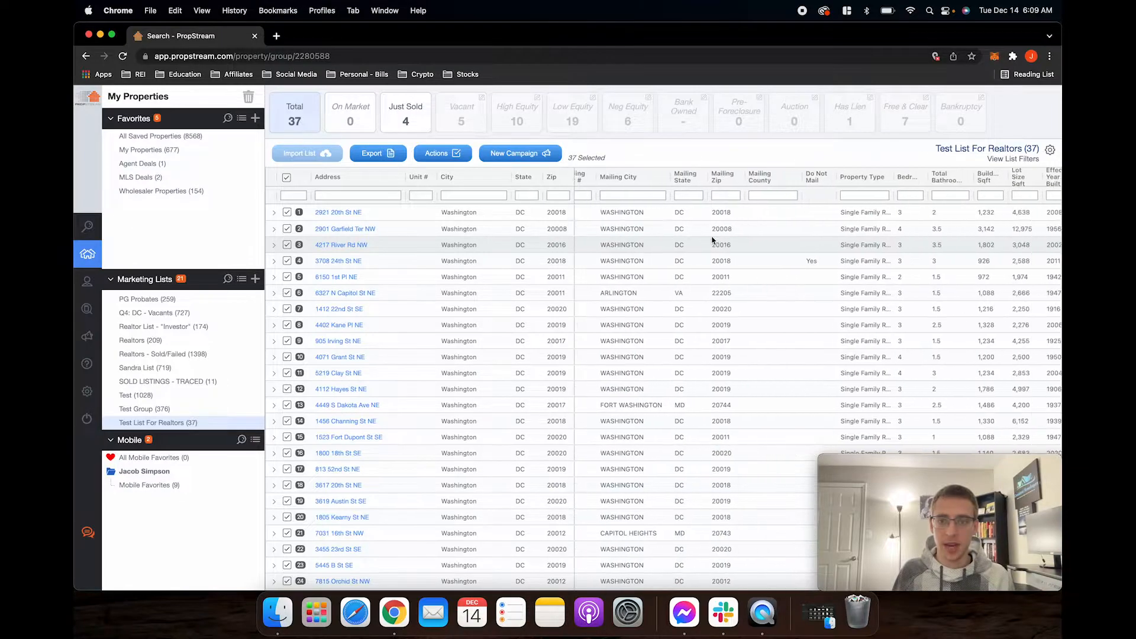
{"action": "scroll", "coordinate": [886, 261], "scroll_direction": "right", "scroll_amount": 4}
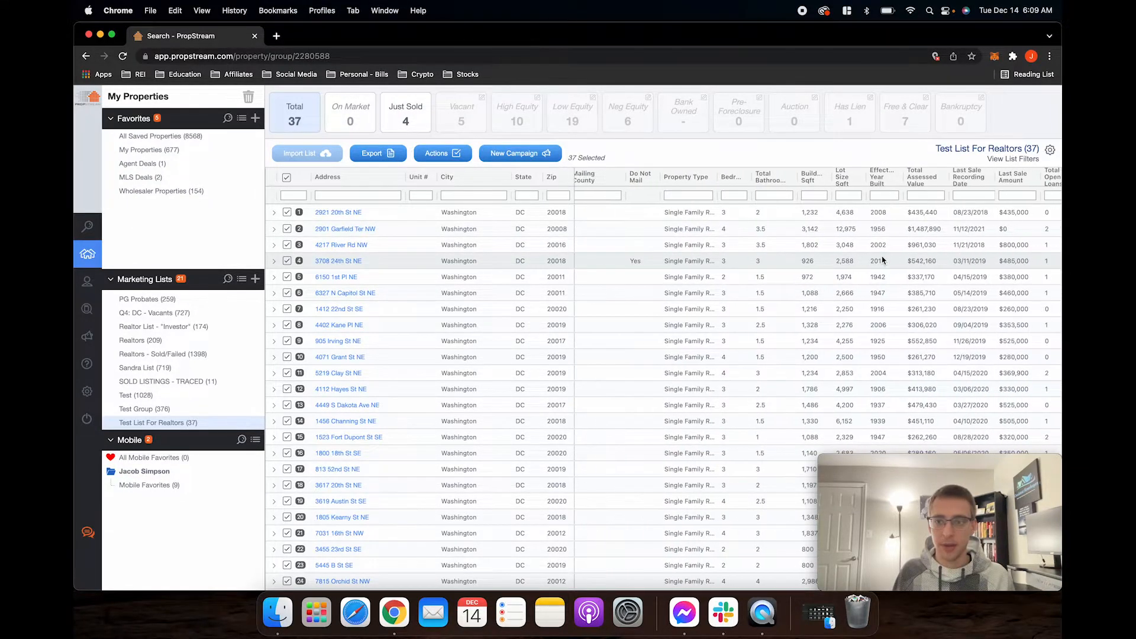
{"action": "scroll", "coordinate": [697, 226], "scroll_direction": "left", "scroll_amount": 10}
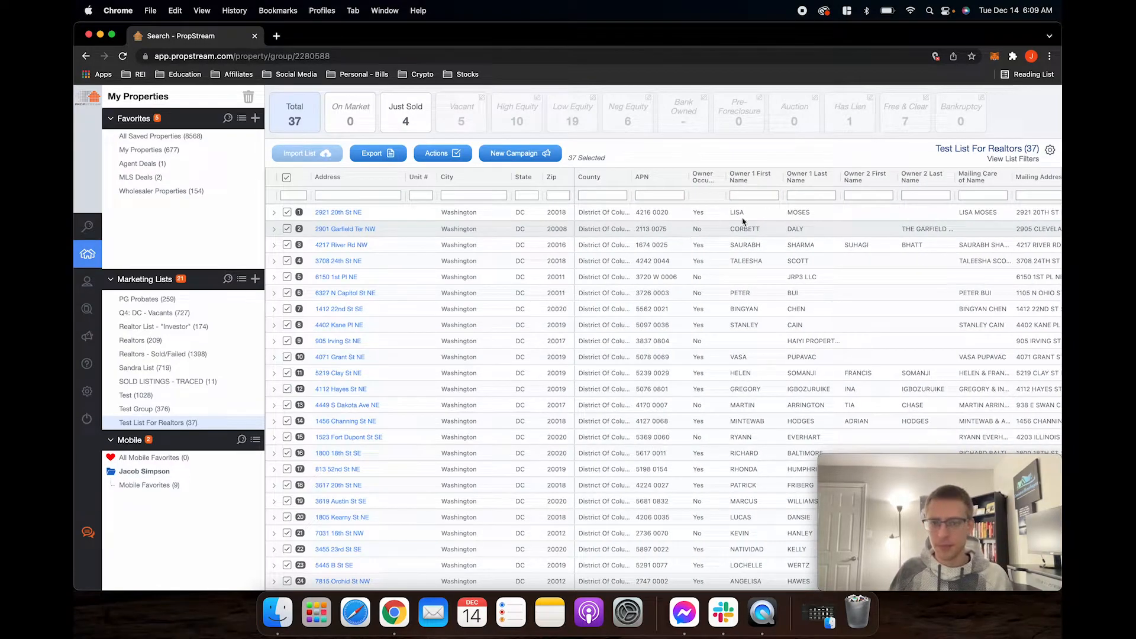
{"action": "left_click", "coordinate": [1049, 152]}
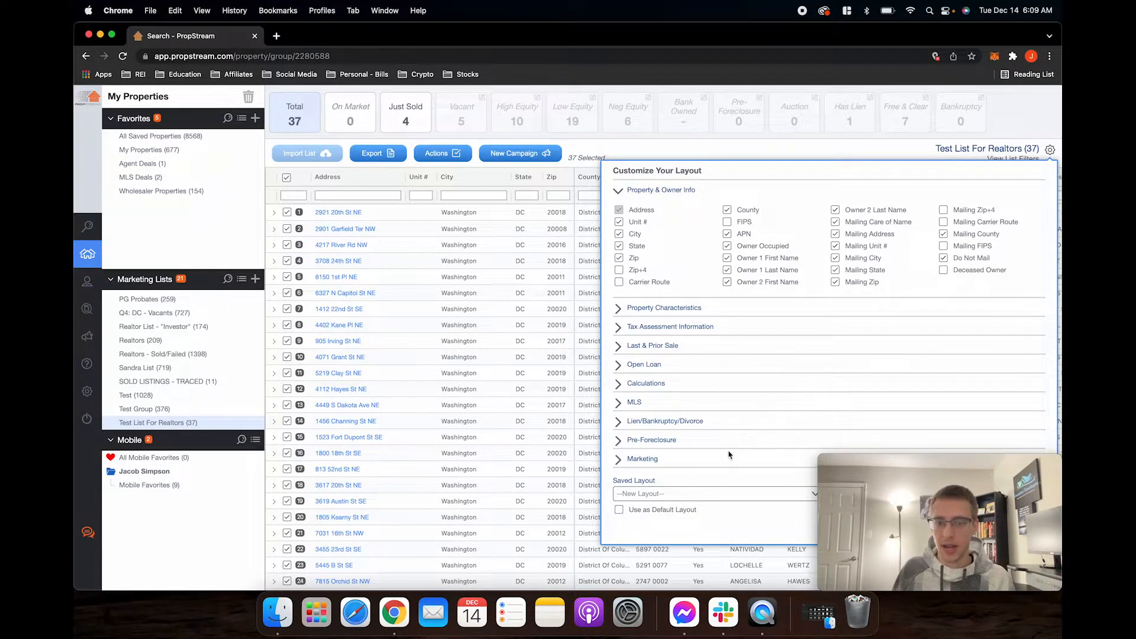
{"action": "left_click", "coordinate": [678, 497]}
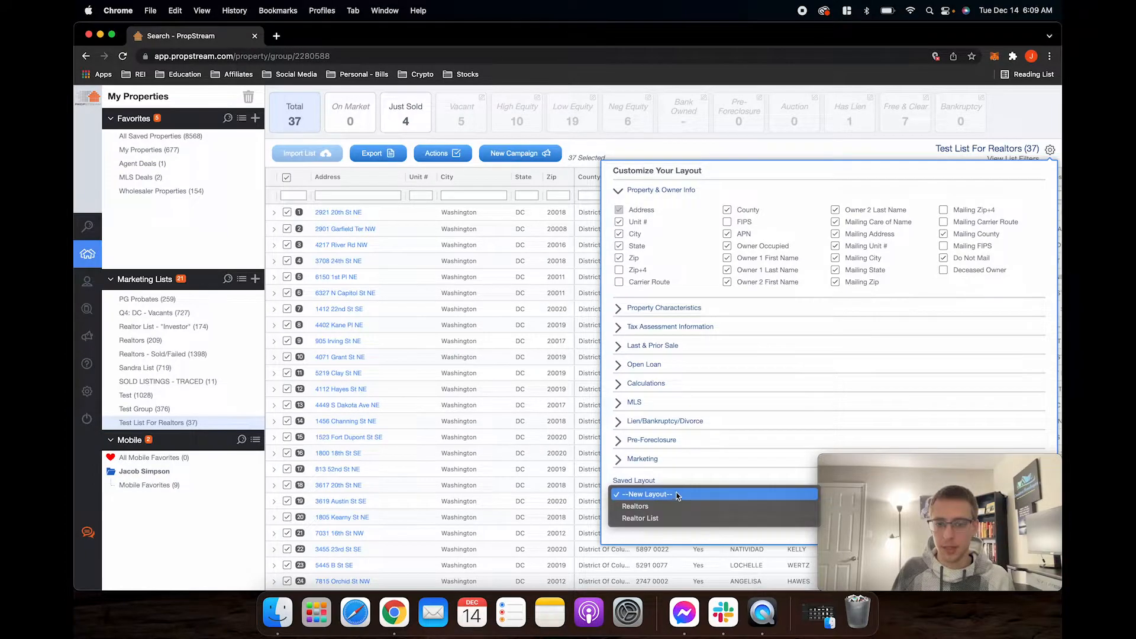
{"action": "left_click", "coordinate": [643, 507]}
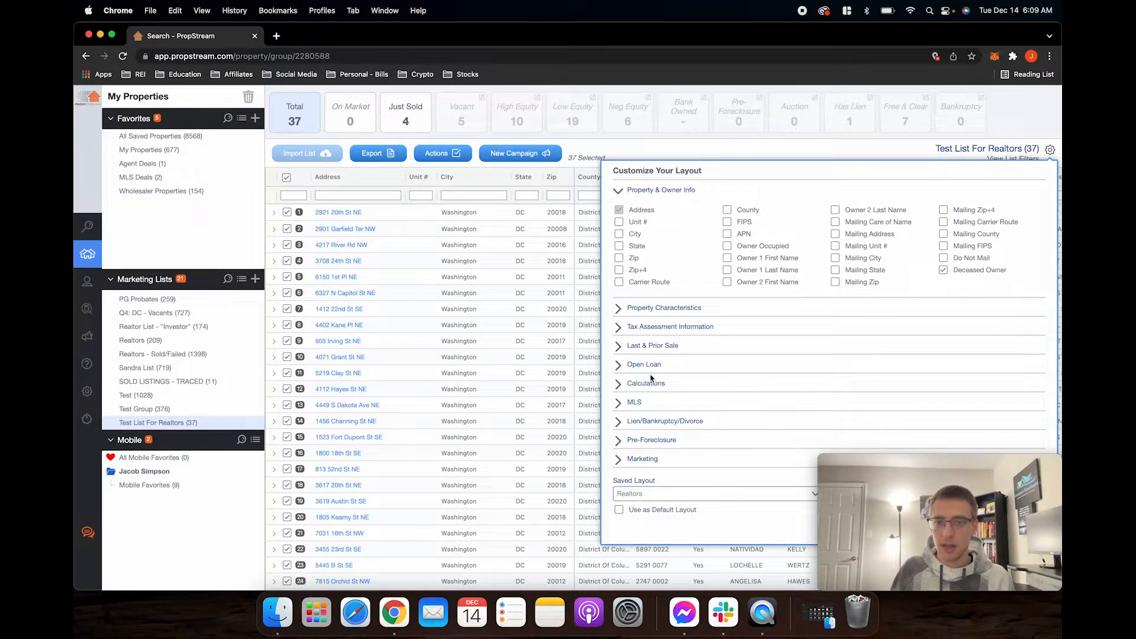
Step: Deselect the Deceased Owner and Improvement to Tax Value % columns in the Realtors layout
{"action": "left_click", "coordinate": [943, 271]}
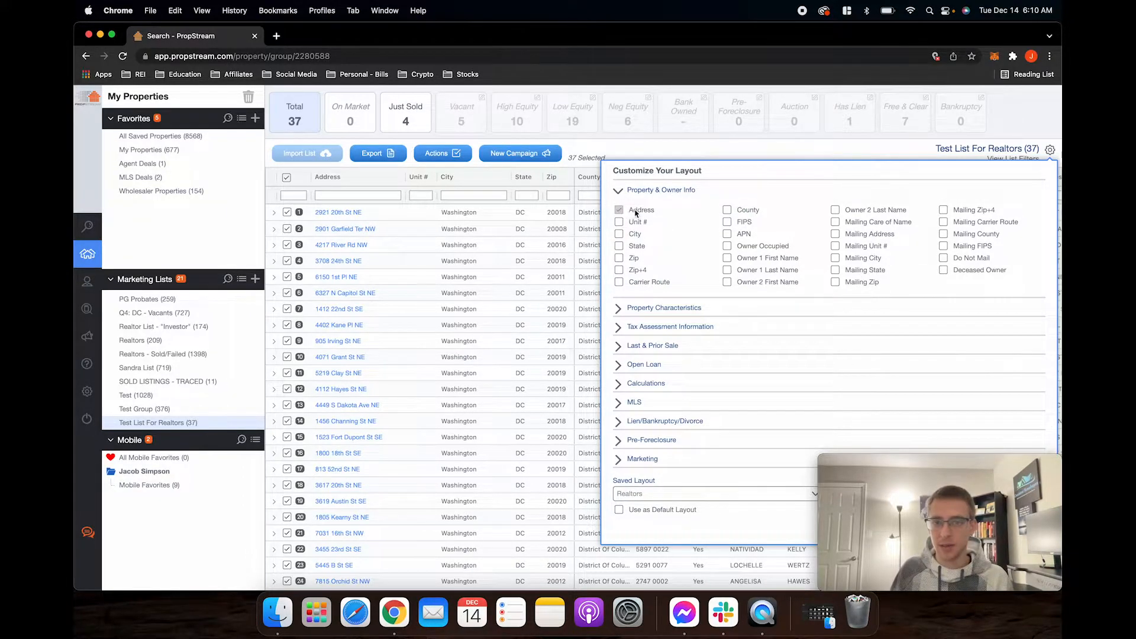
{"action": "left_click", "coordinate": [619, 308]}
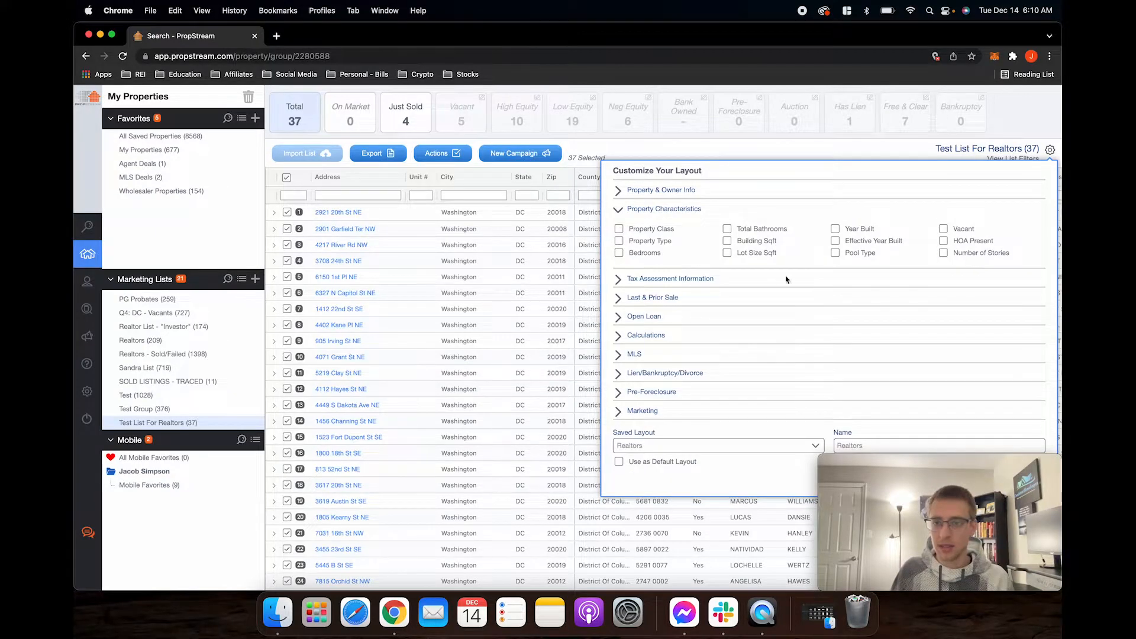
{"action": "left_click", "coordinate": [617, 283]}
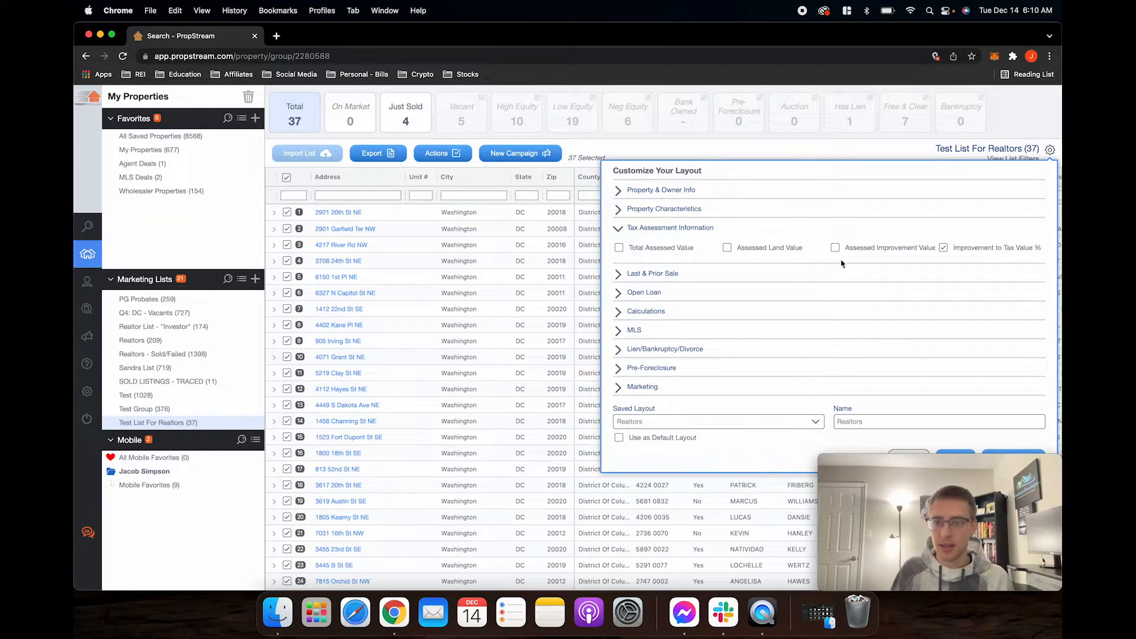
{"action": "left_click", "coordinate": [943, 248]}
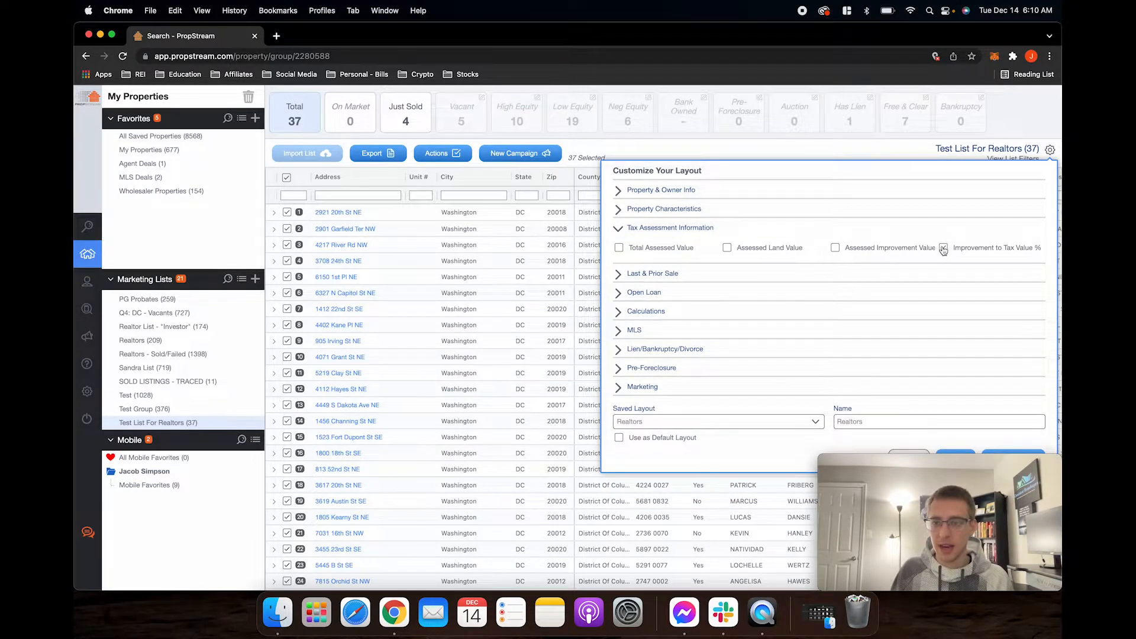
Step: Check which columns are selected in the remaining layout groups, from Last & Prior Sale and Open Loan through MLS to Marketing
{"action": "left_click", "coordinate": [619, 274]}
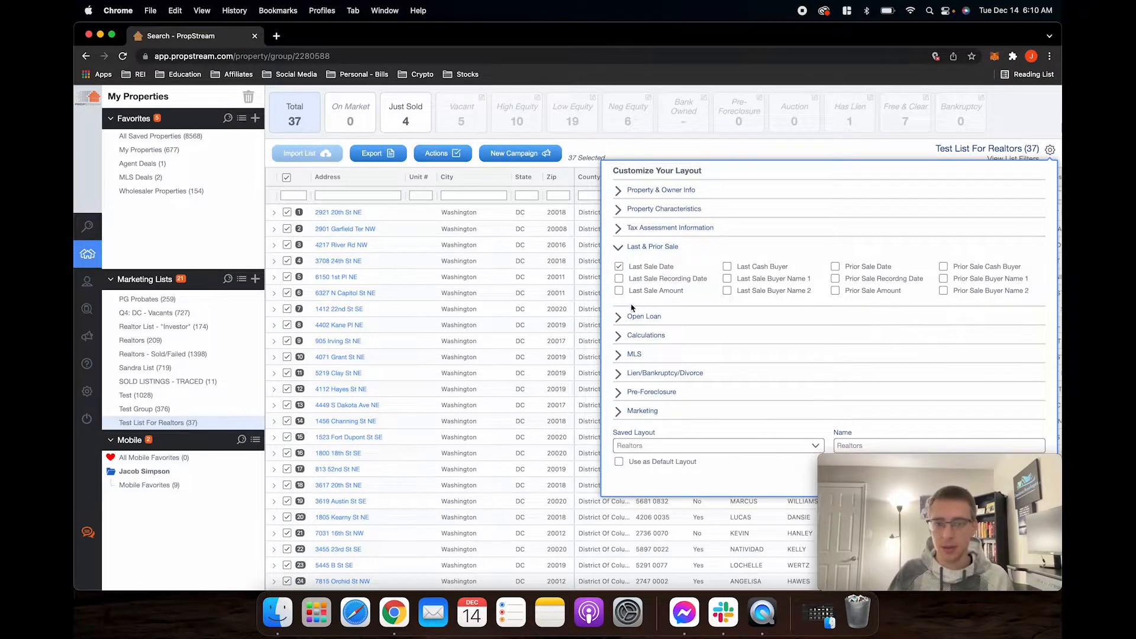
{"action": "left_click", "coordinate": [617, 317]}
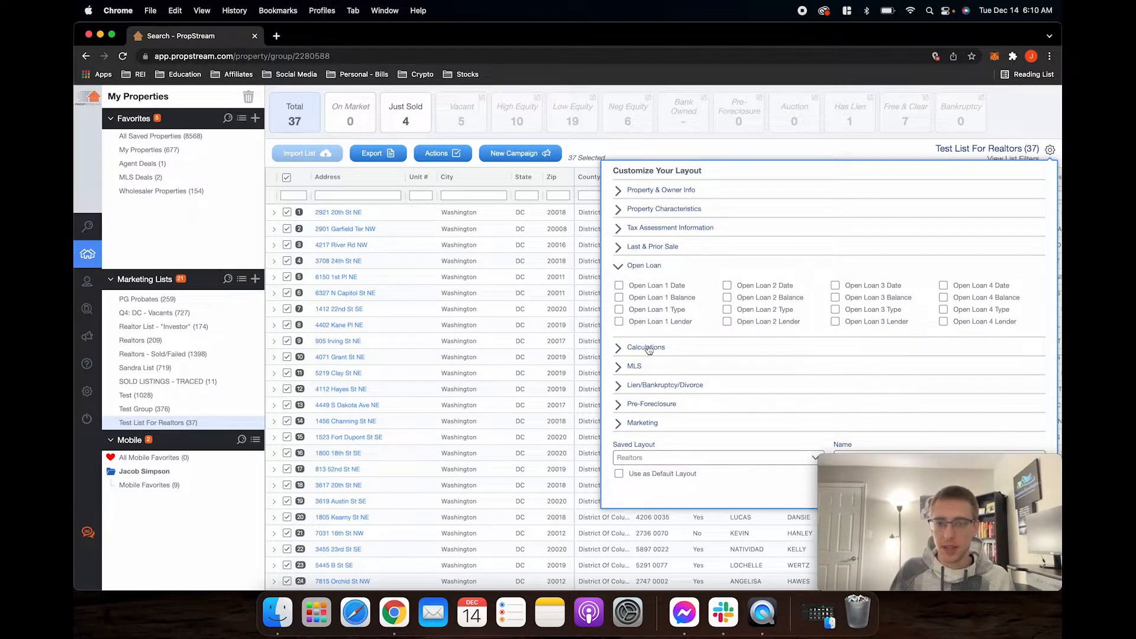
{"action": "left_click", "coordinate": [649, 349]}
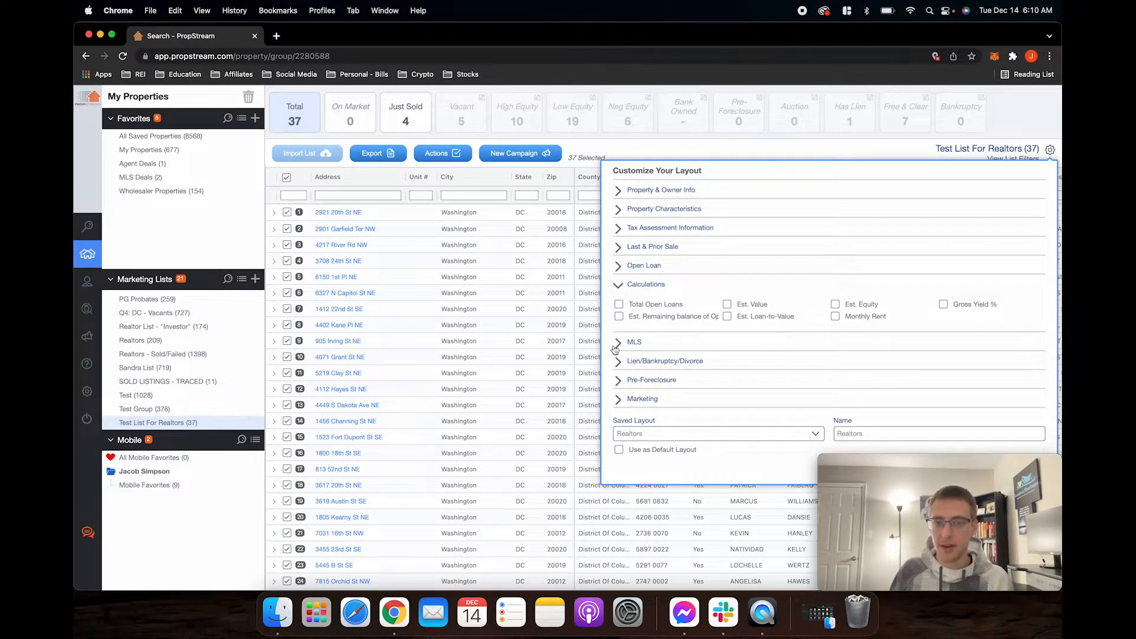
{"action": "left_click", "coordinate": [615, 346]}
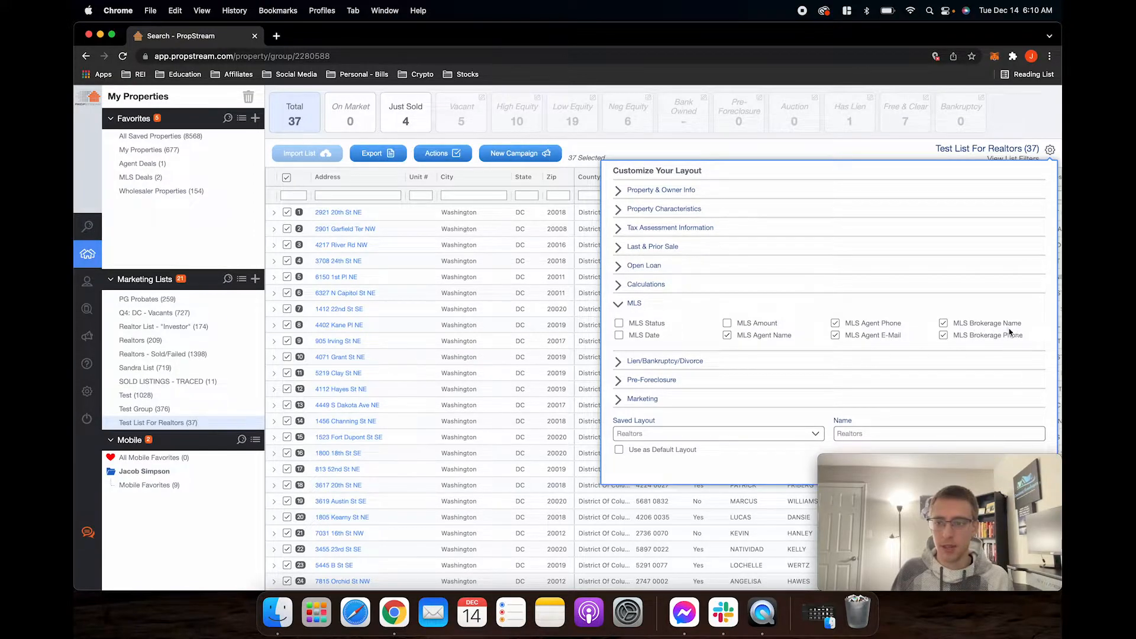
{"action": "left_click", "coordinate": [621, 362]}
{"action": "left_click", "coordinate": [619, 381]}
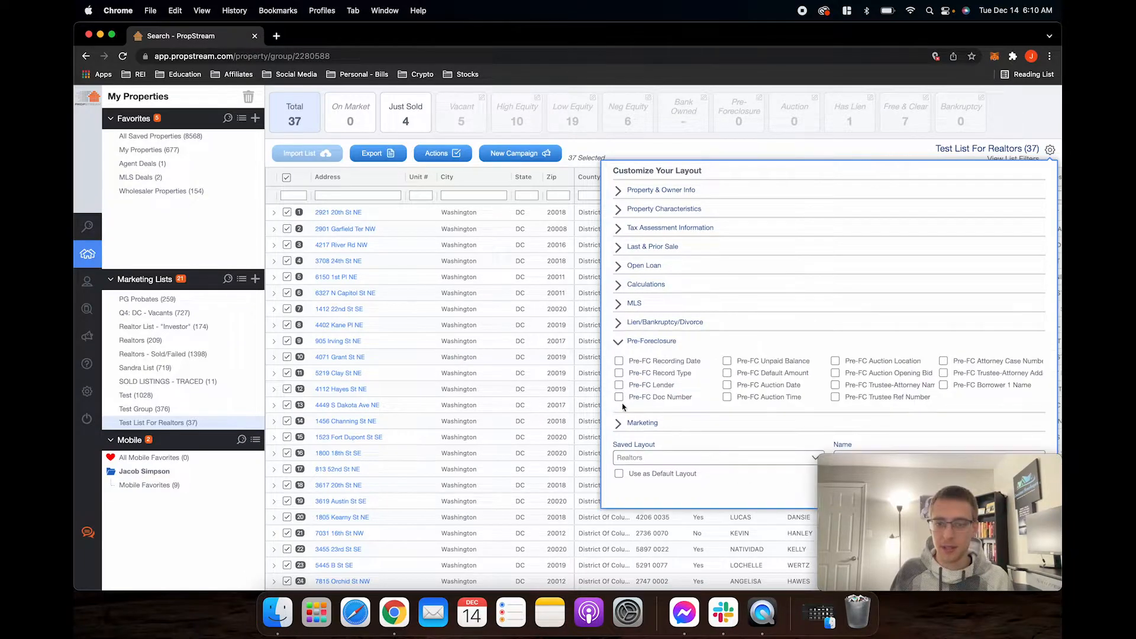
{"action": "left_click", "coordinate": [618, 423]}
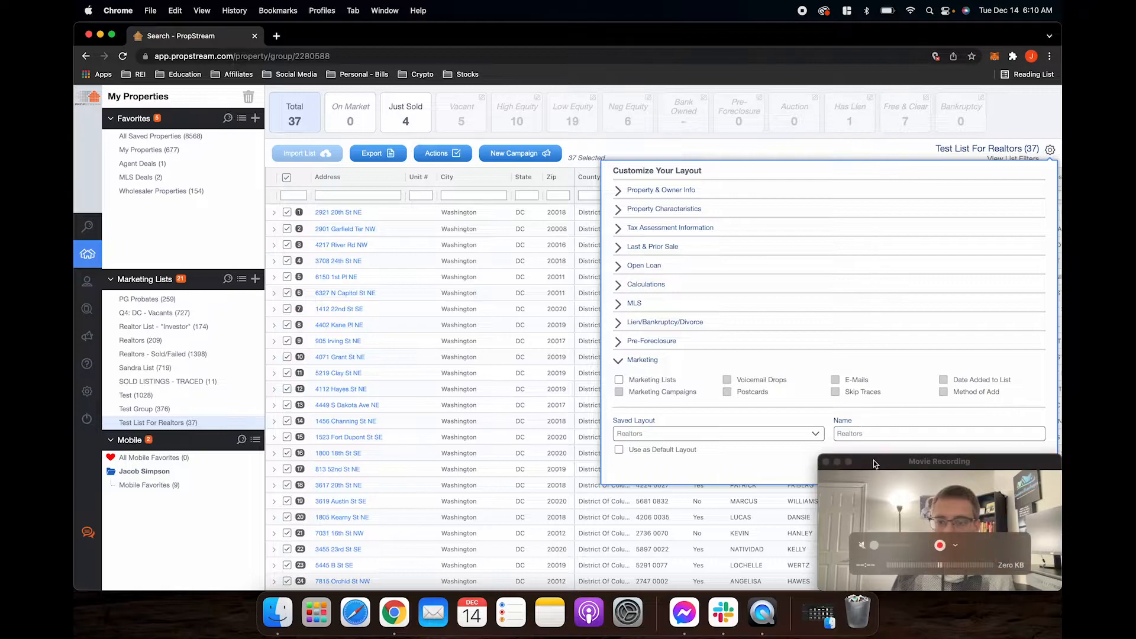
Step: Apply the customized Realtors layout to the Test List For Realtors without saving it
{"action": "left_click_drag", "start_coordinate": [873, 466], "coordinate": [832, 492]}
{"action": "left_click", "coordinate": [938, 482]}
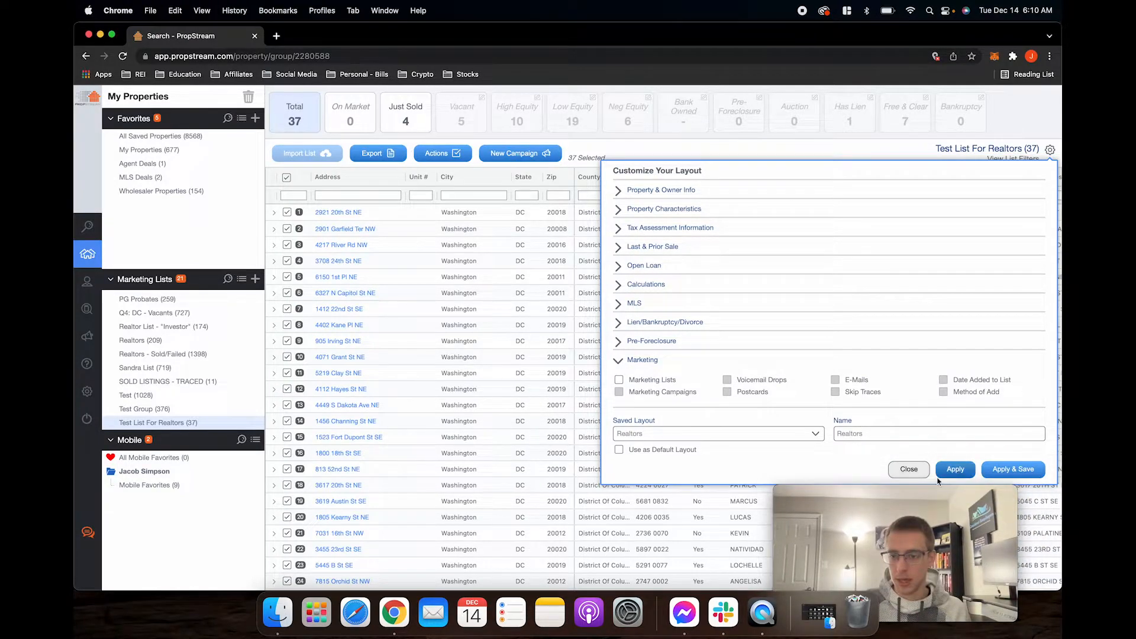
{"action": "left_click", "coordinate": [955, 468]}
{"action": "left_click_drag", "start_coordinate": [876, 490], "coordinate": [919, 460]}
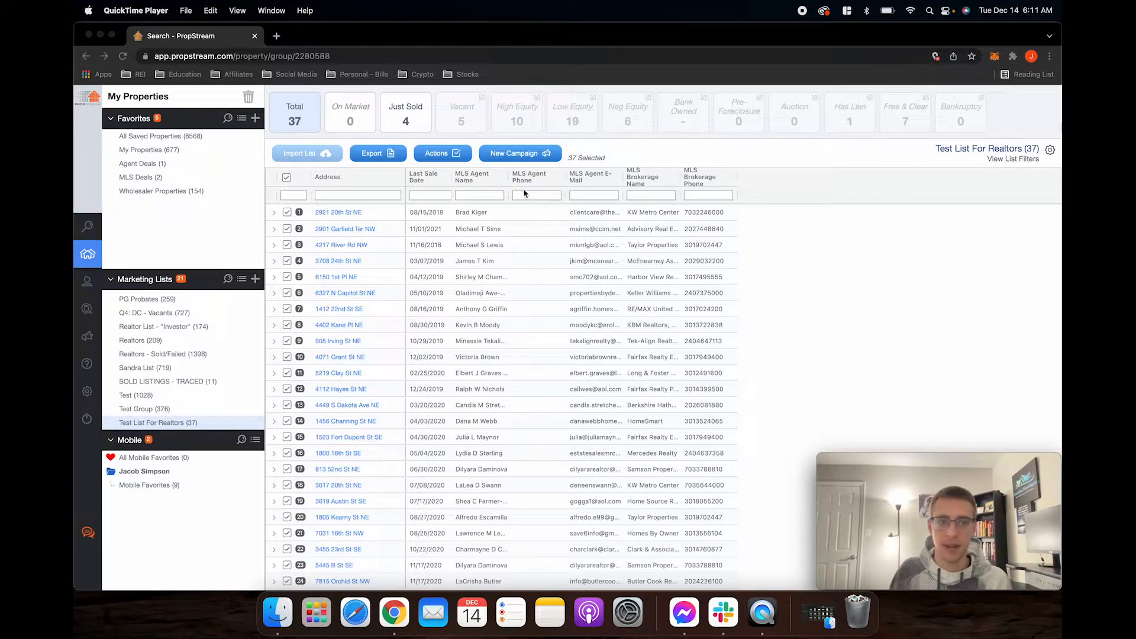
Step: Return to the property search, replace the location with Jacksonville, FL, and check the number of matching properties
{"action": "left_click", "coordinate": [90, 229]}
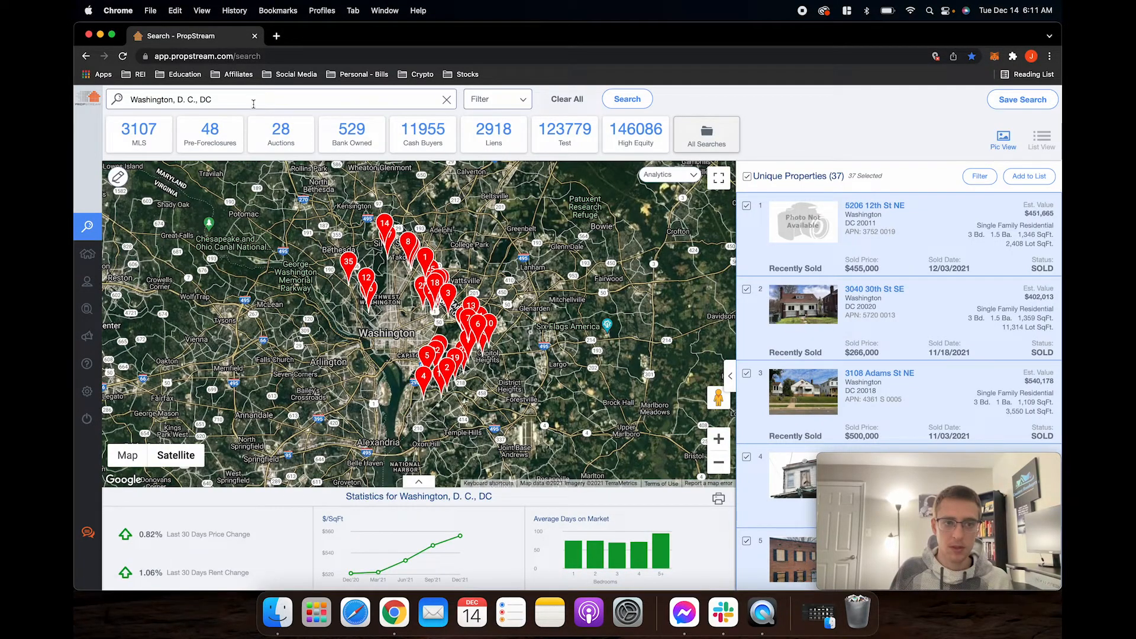
{"action": "left_click", "coordinate": [256, 100]}
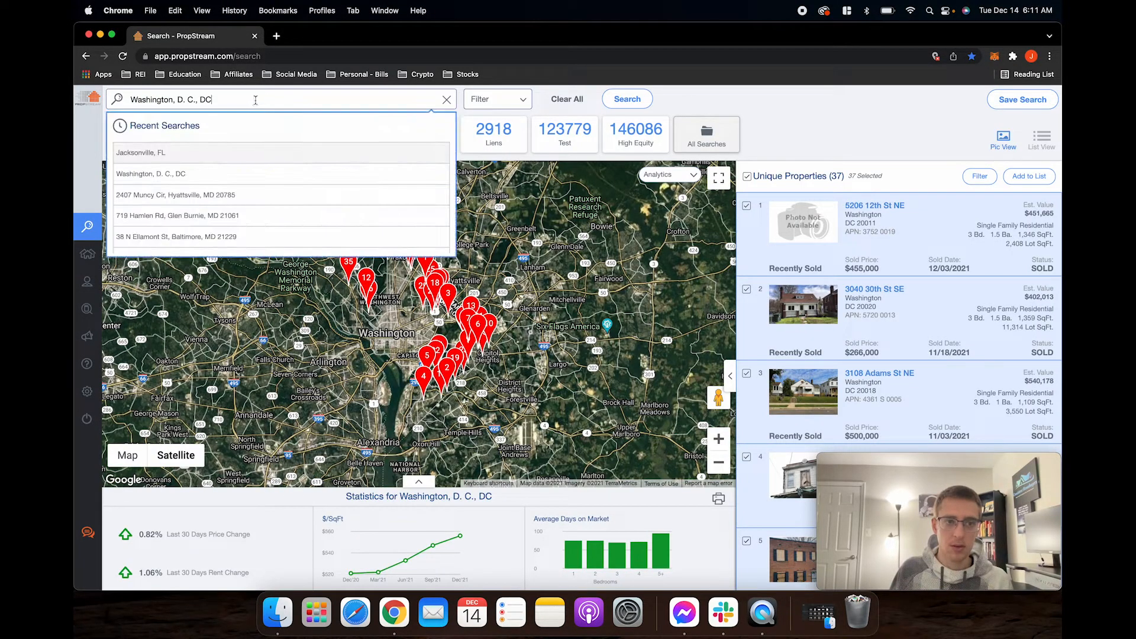
{"action": "left_click", "coordinate": [447, 99]}
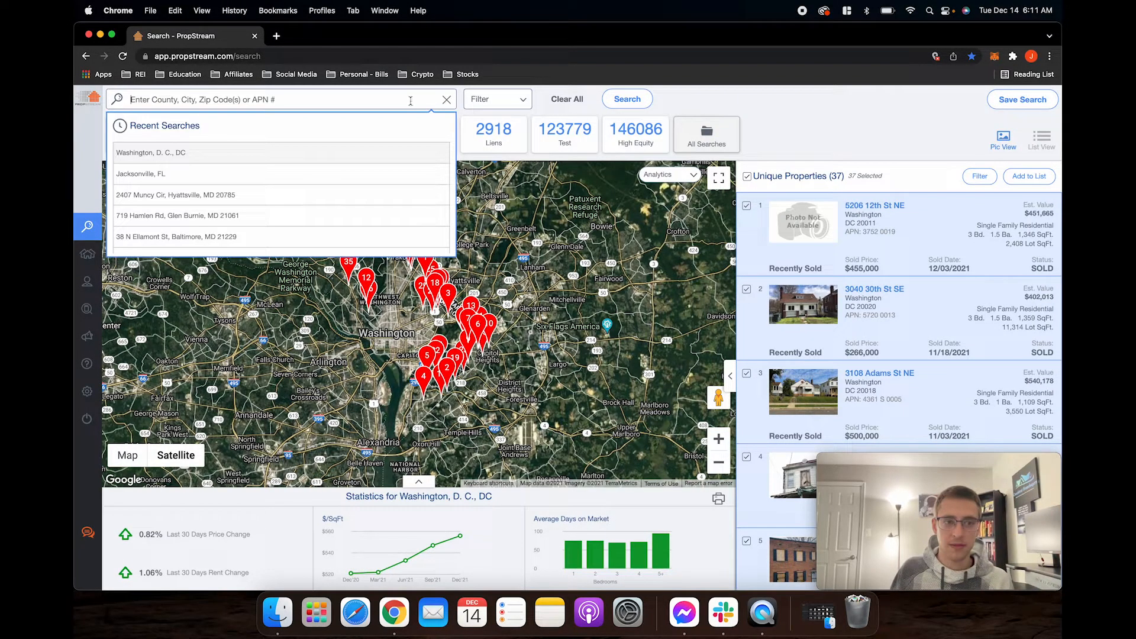
{"action": "left_click", "coordinate": [145, 173]}
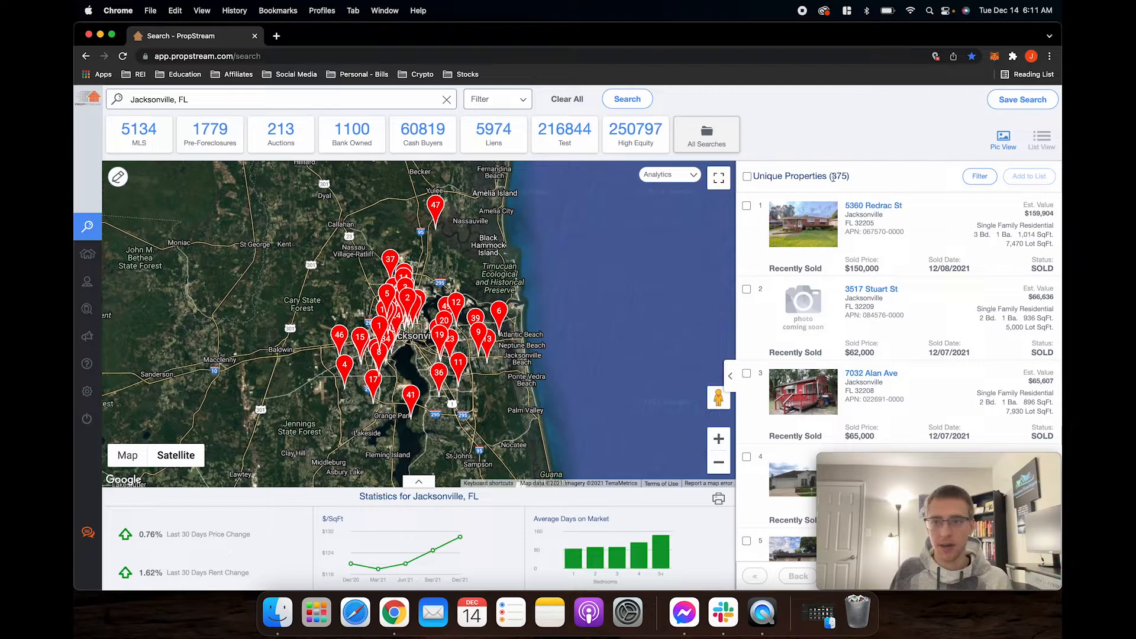
{"action": "left_click_drag", "start_coordinate": [833, 177], "coordinate": [846, 176]}
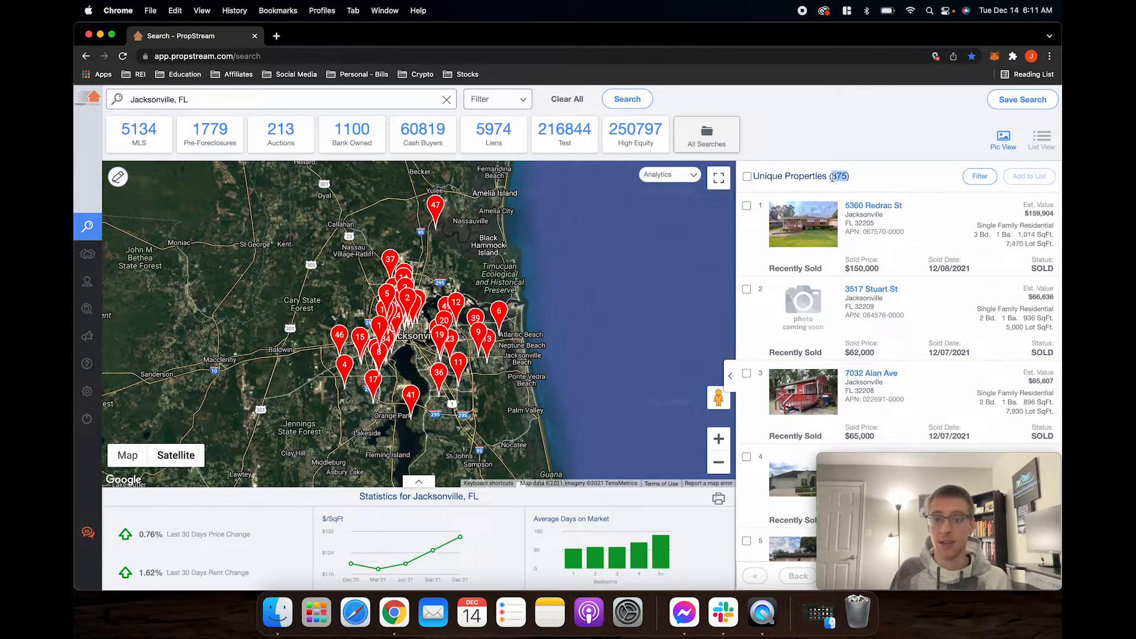
Step: Change the search location to the ZIP code 32224, FL
{"action": "left_click", "coordinate": [259, 101]}
{"action": "type", "text": "32"}
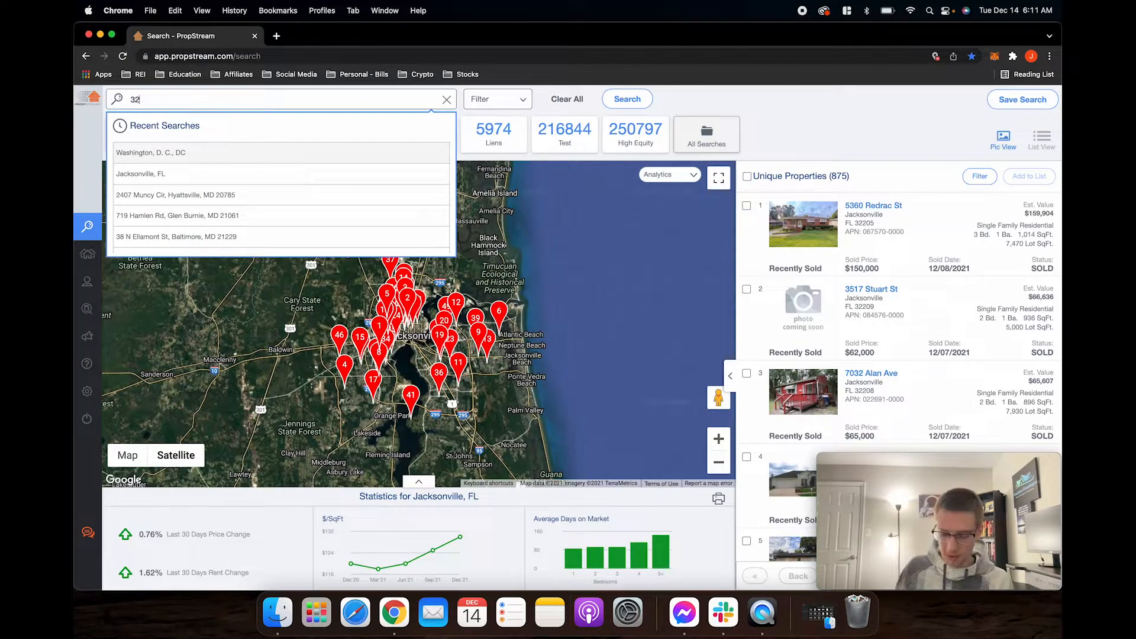
{"action": "type", "text": "224"}
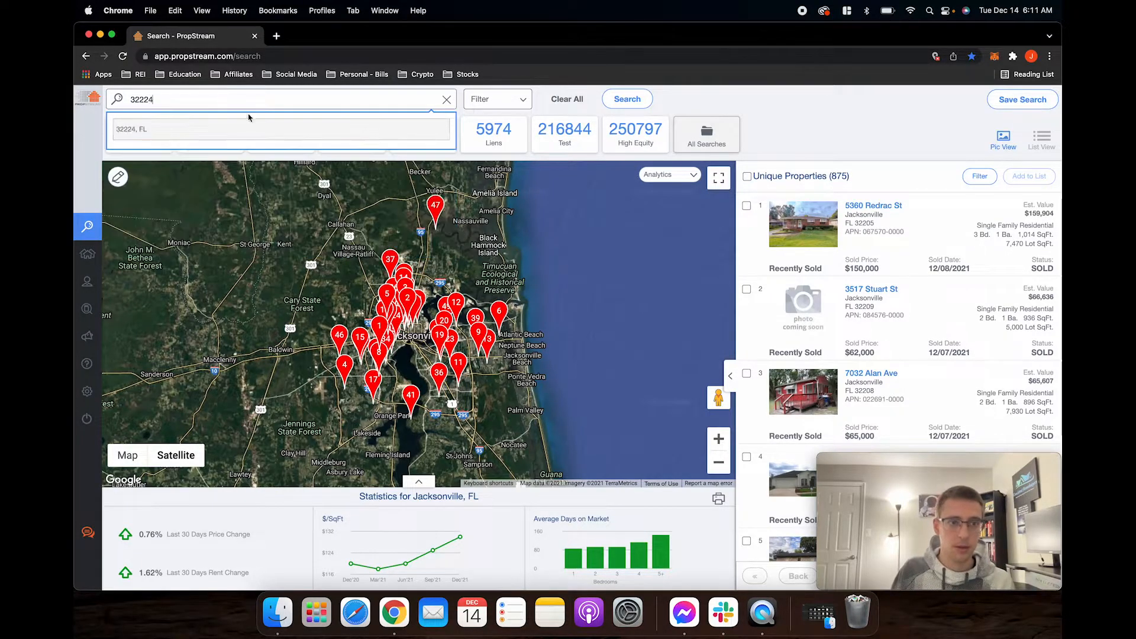
{"action": "left_click", "coordinate": [246, 122]}
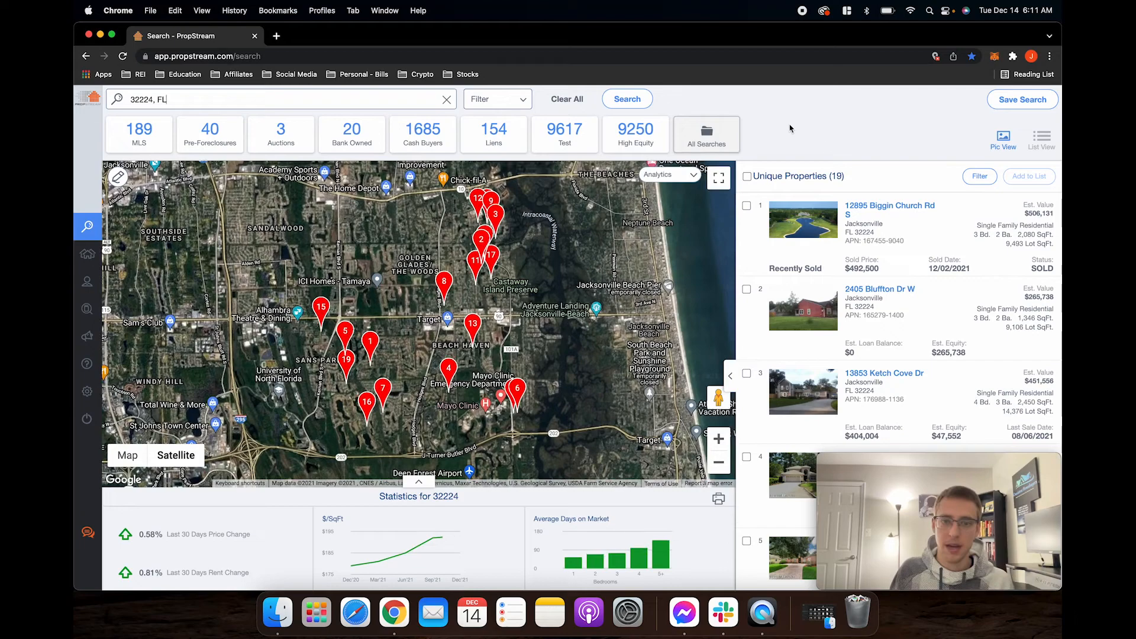
Step: Add all properties found in ZIP code 32224 to the existing Test List For Realtors marketing list and close the confirmation
{"action": "left_click", "coordinate": [746, 176]}
{"action": "left_click", "coordinate": [1029, 176]}
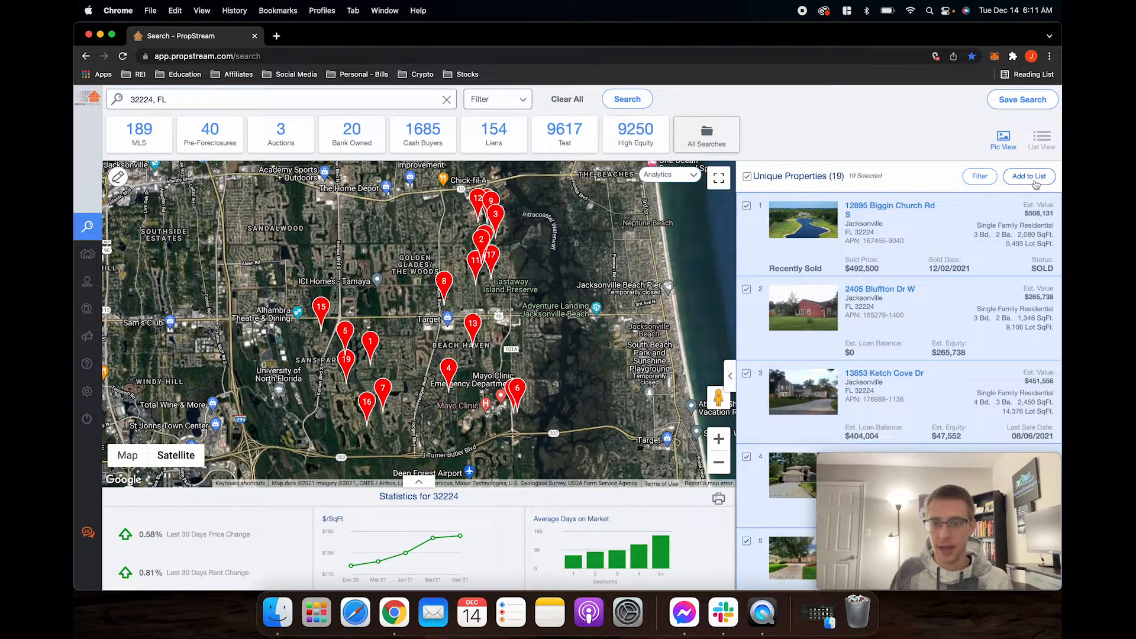
{"action": "left_click", "coordinate": [610, 363]}
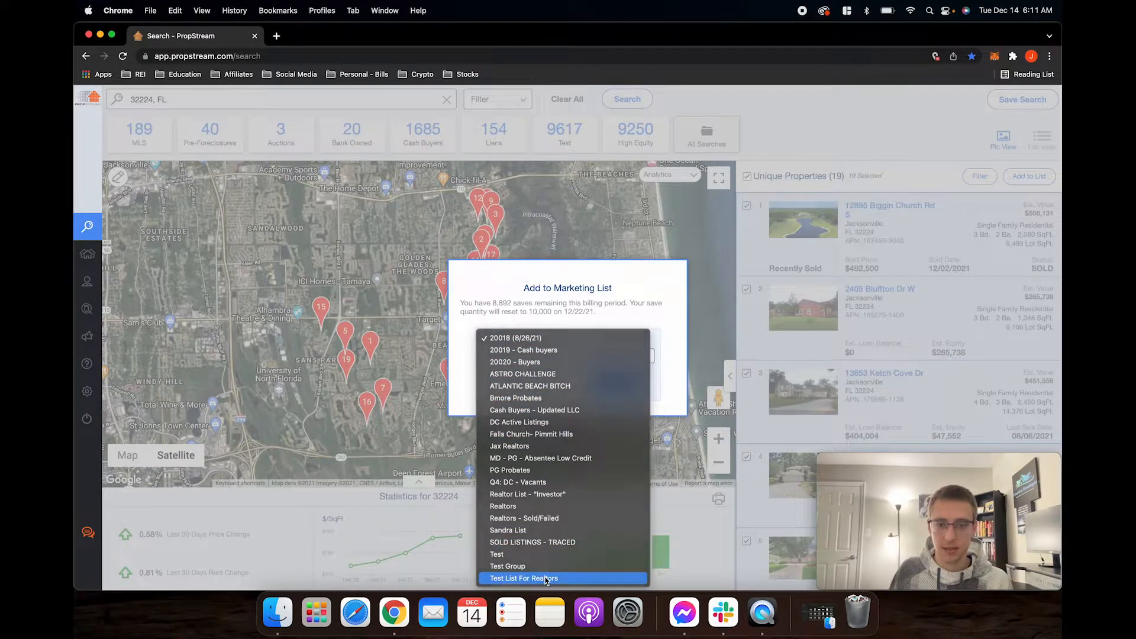
{"action": "left_click", "coordinate": [544, 579]}
{"action": "left_click", "coordinate": [610, 383]}
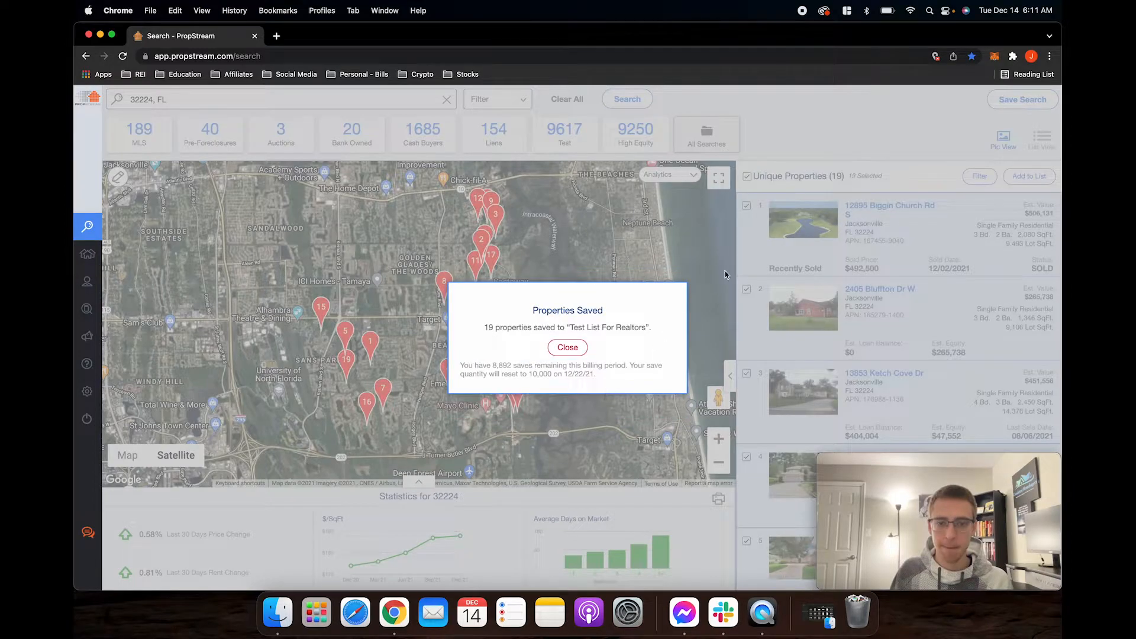
{"action": "left_click", "coordinate": [567, 348]}
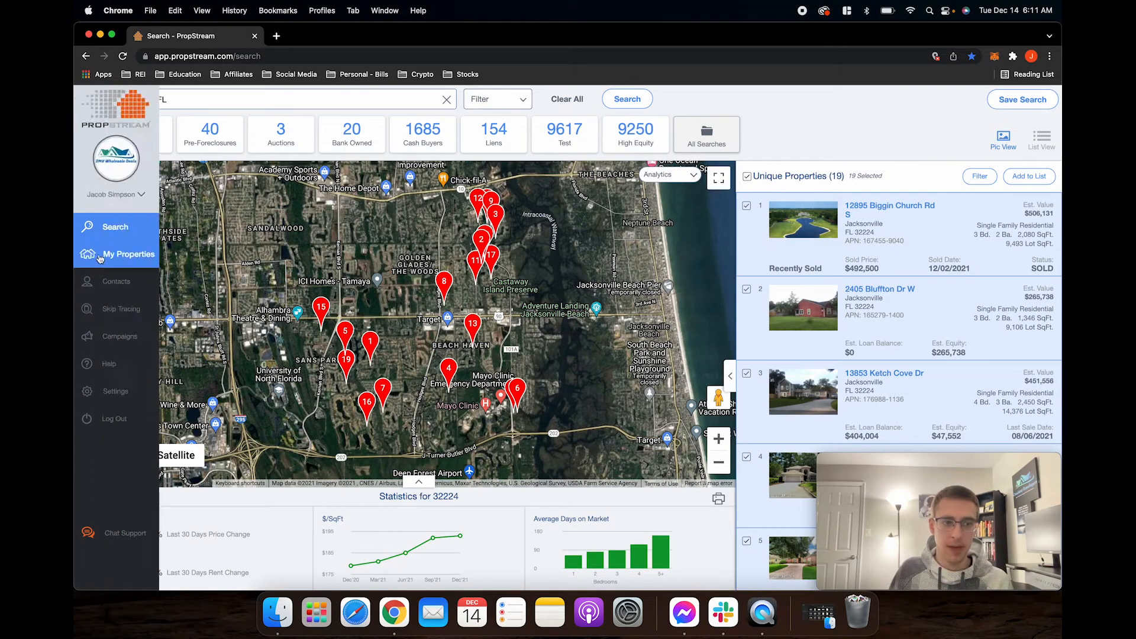
Step: Open the Test List For Realtors marketing list in My Properties and apply the saved Realtors layout
{"action": "left_click", "coordinate": [113, 261]}
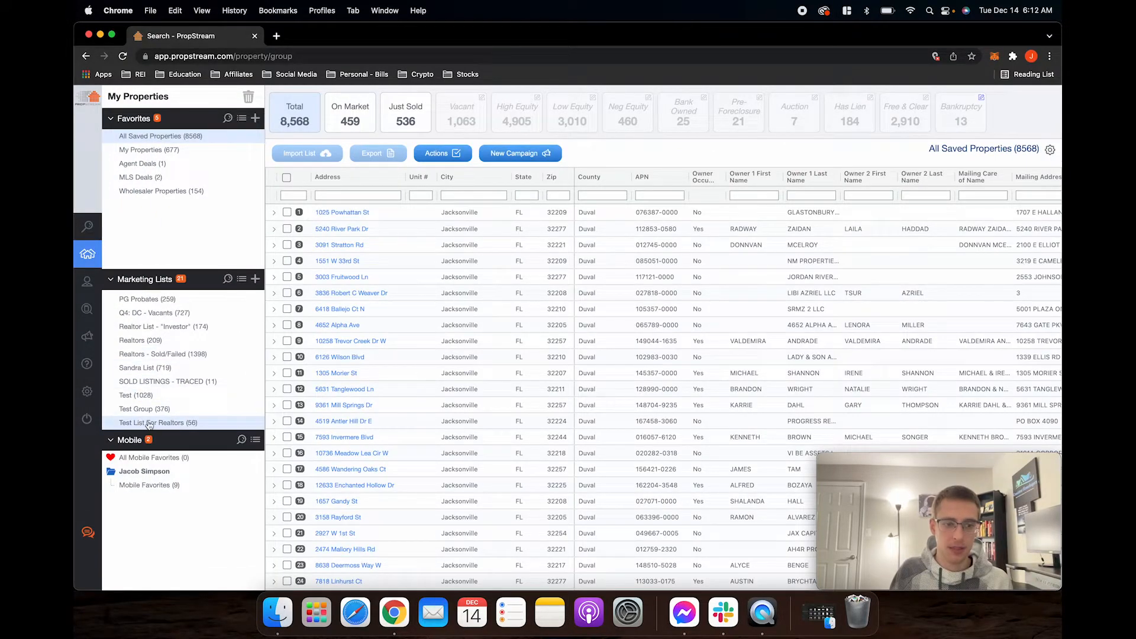
{"action": "left_click", "coordinate": [149, 423]}
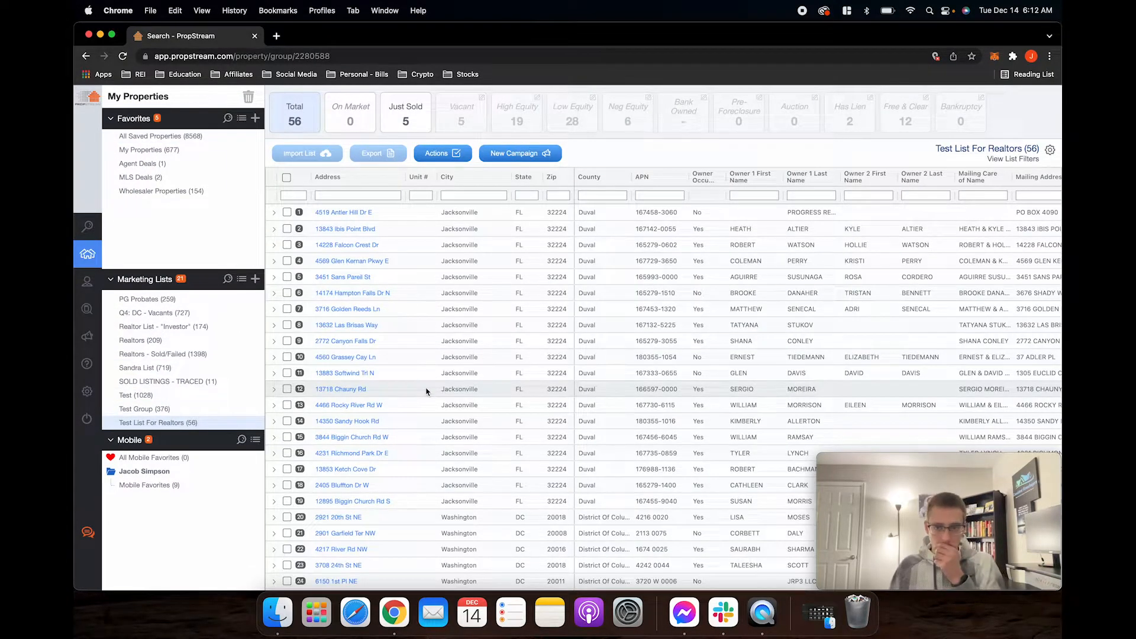
{"action": "left_click", "coordinate": [1050, 151]}
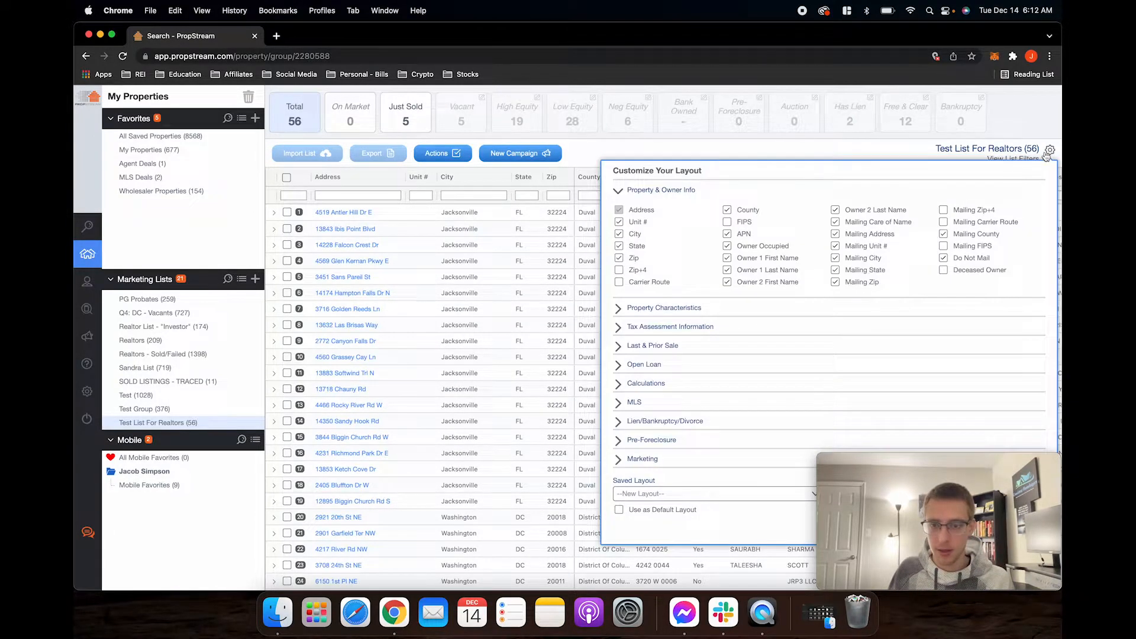
{"action": "left_click", "coordinate": [646, 496]}
{"action": "left_click", "coordinate": [645, 503]}
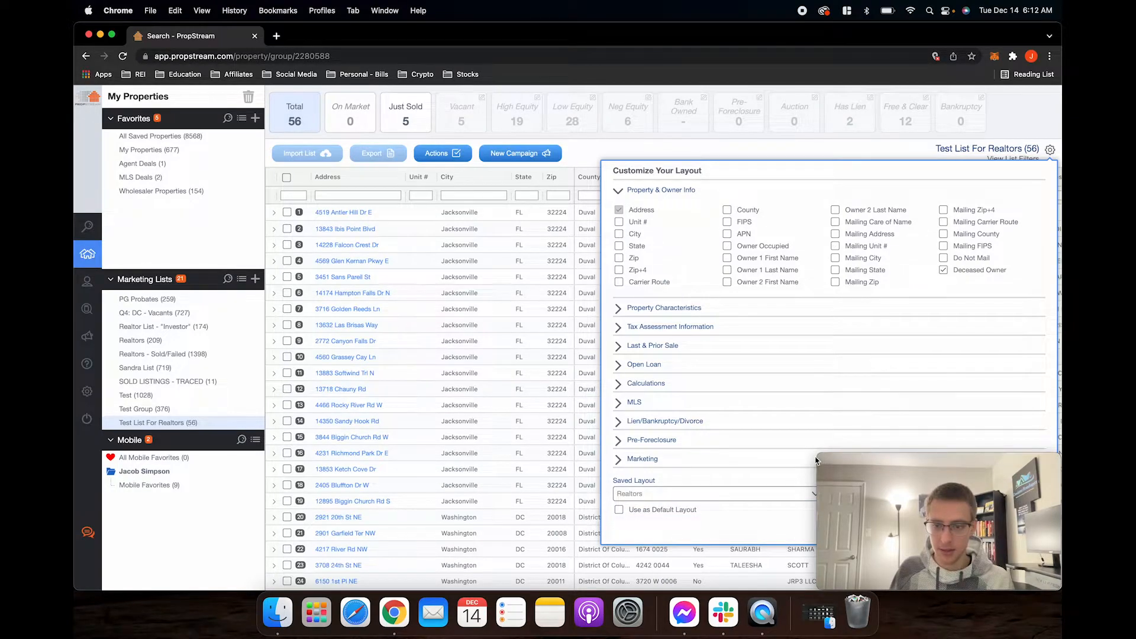
{"action": "left_click_drag", "start_coordinate": [816, 460], "coordinate": [814, 524]}
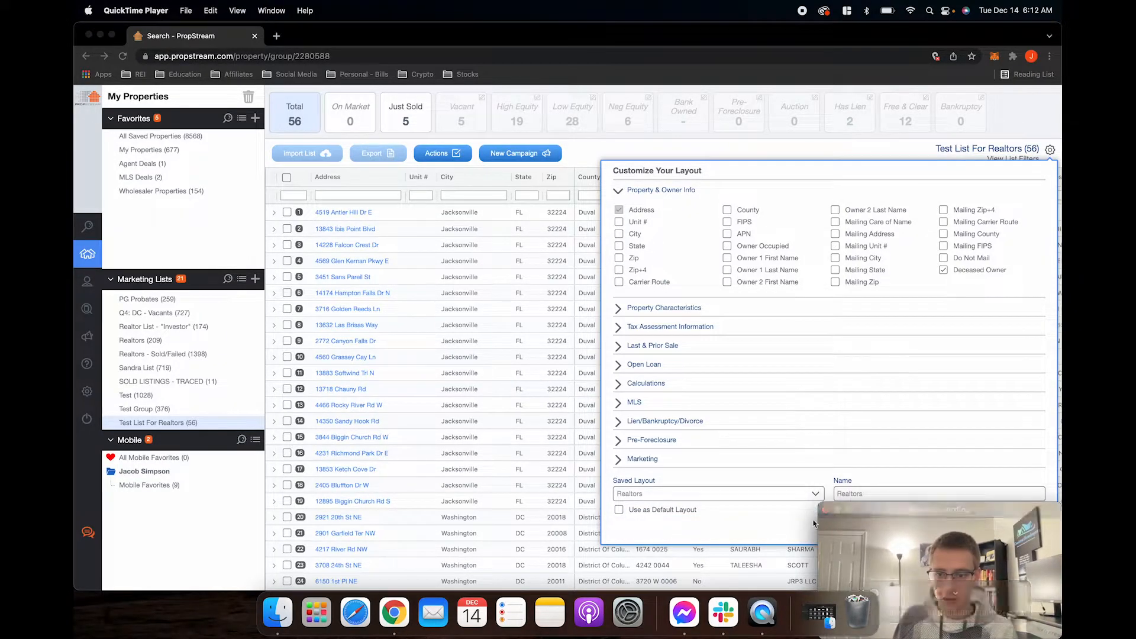
{"action": "left_click", "coordinate": [956, 529]}
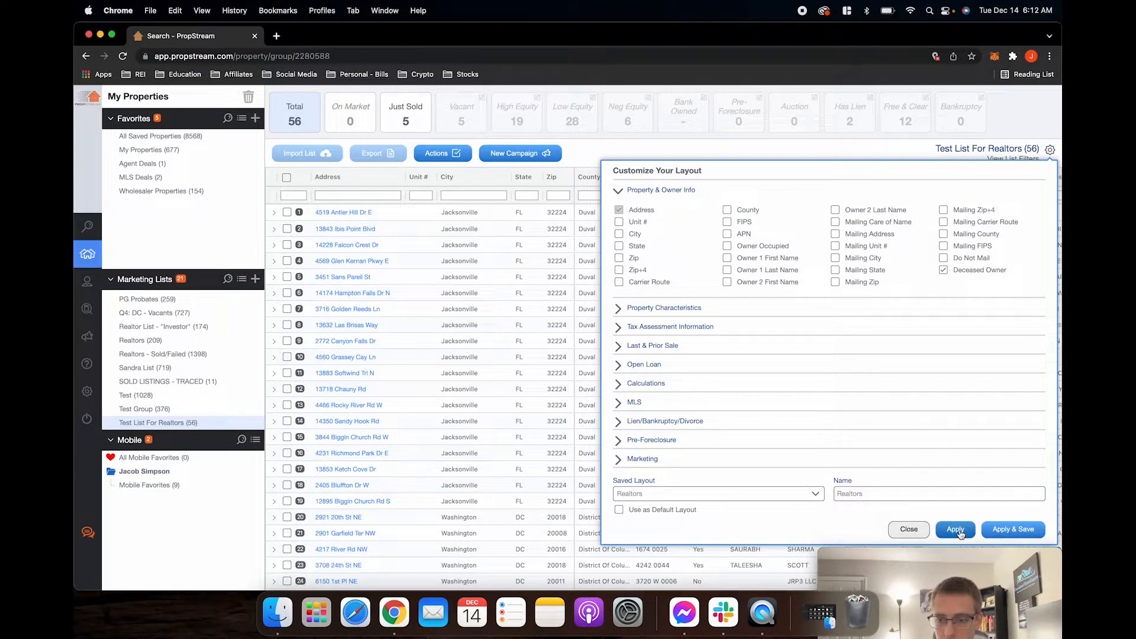
{"action": "left_click_drag", "start_coordinate": [866, 555], "coordinate": [853, 461]}
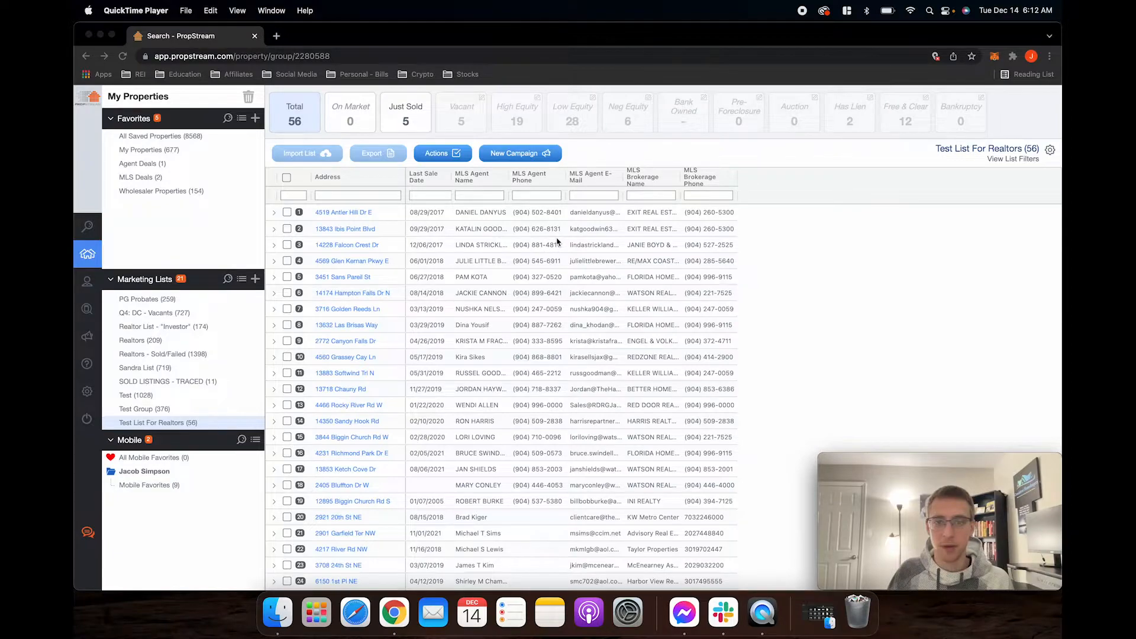
Step: Export all properties in the Test List For Realtors and close the export confirmation
{"action": "scroll", "coordinate": [590, 327], "scroll_direction": "down", "scroll_amount": 5}
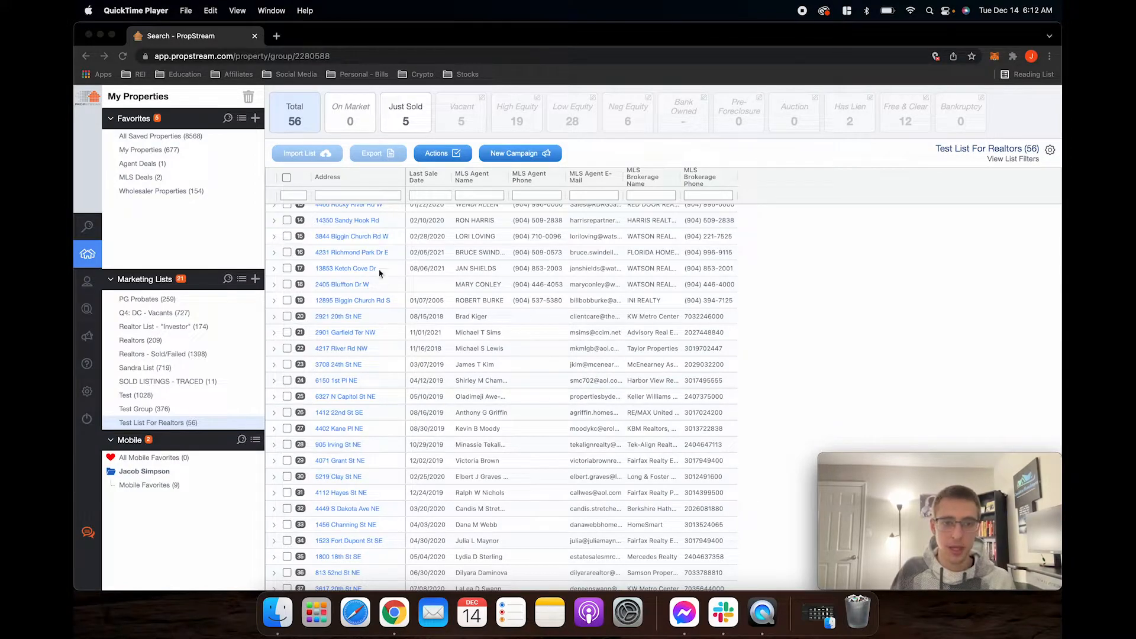
{"action": "left_click", "coordinate": [288, 178]}
{"action": "left_click", "coordinate": [288, 178]}
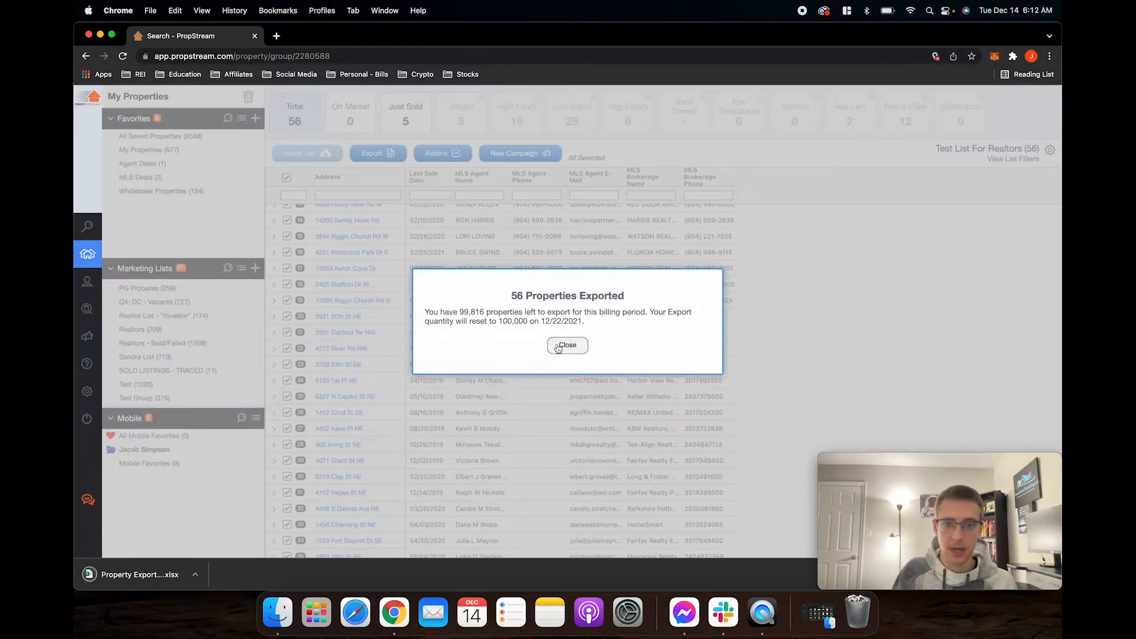
{"action": "left_click", "coordinate": [567, 345]}
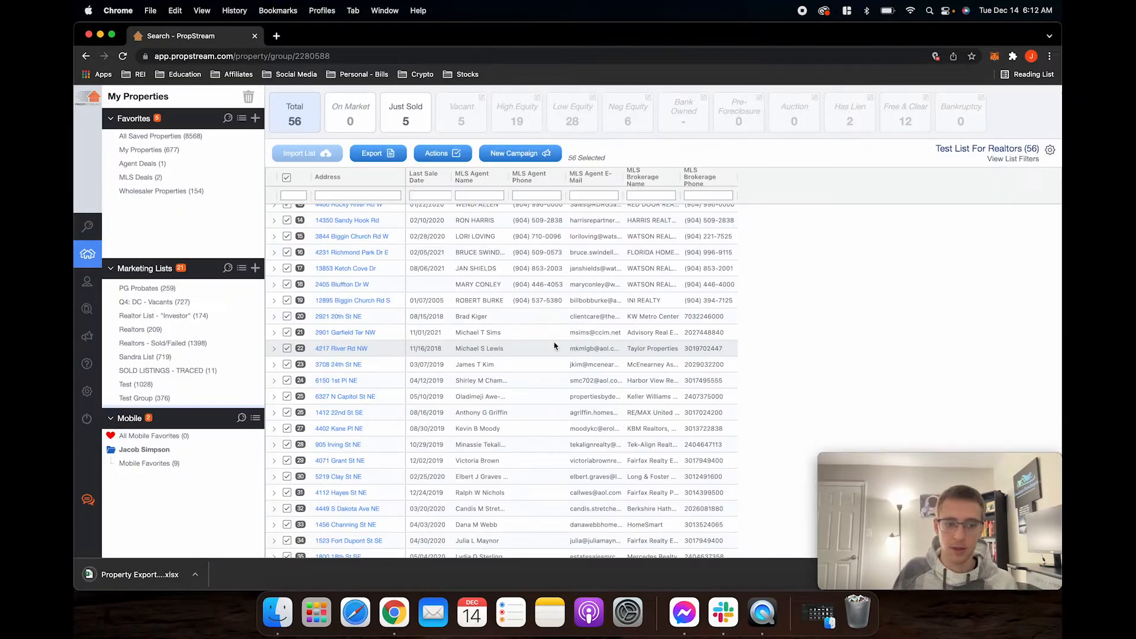
Step: Open the downloaded property export in Excel and autofit the widths of all columns
{"action": "left_click", "coordinate": [195, 575]}
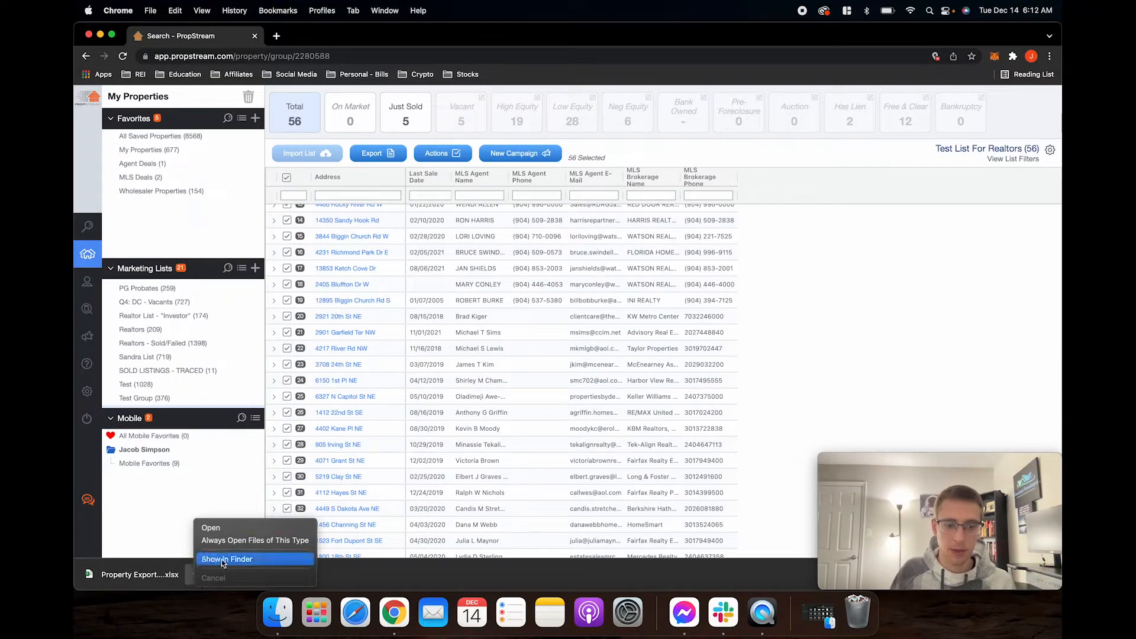
{"action": "left_click", "coordinate": [225, 528]}
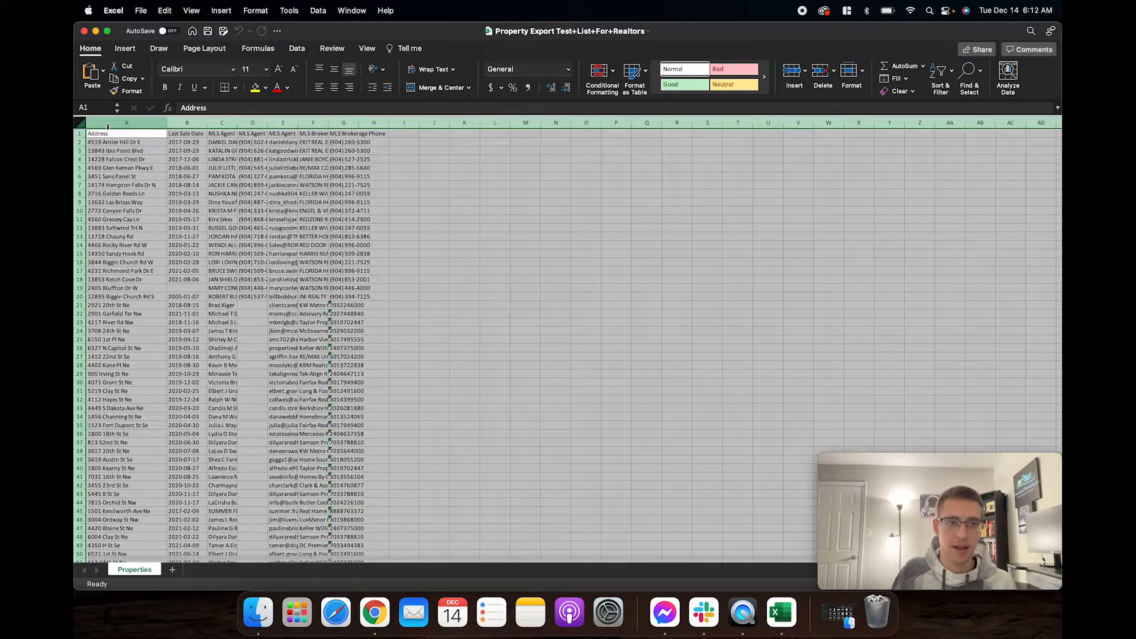
{"action": "left_click", "coordinate": [79, 122]}
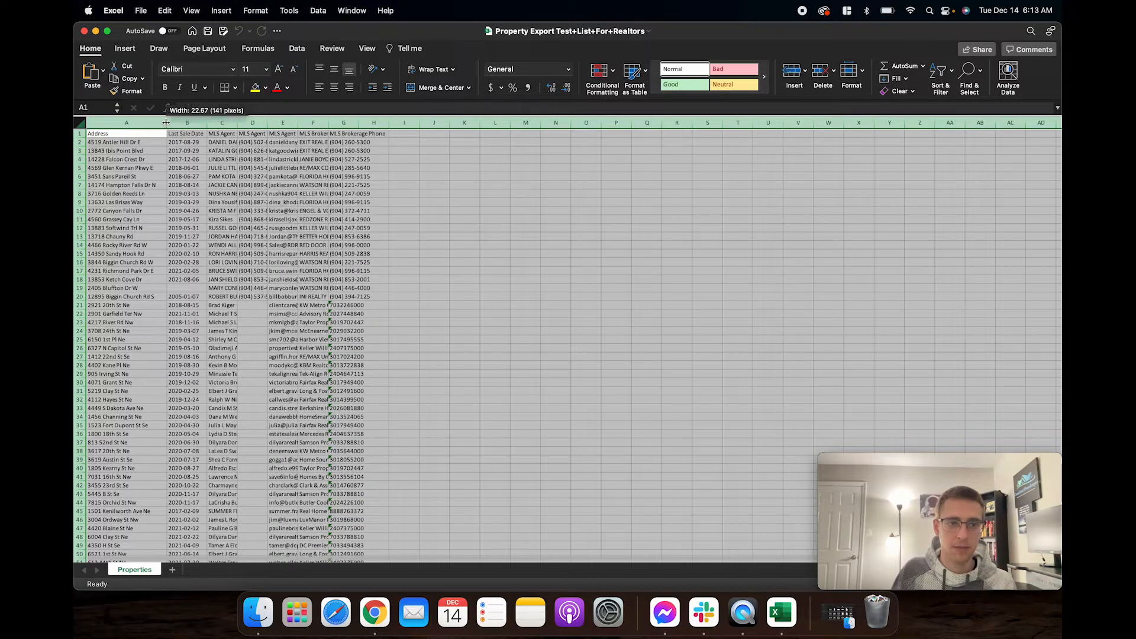
{"action": "double_click", "coordinate": [172, 123]}
{"action": "left_click", "coordinate": [689, 223]}
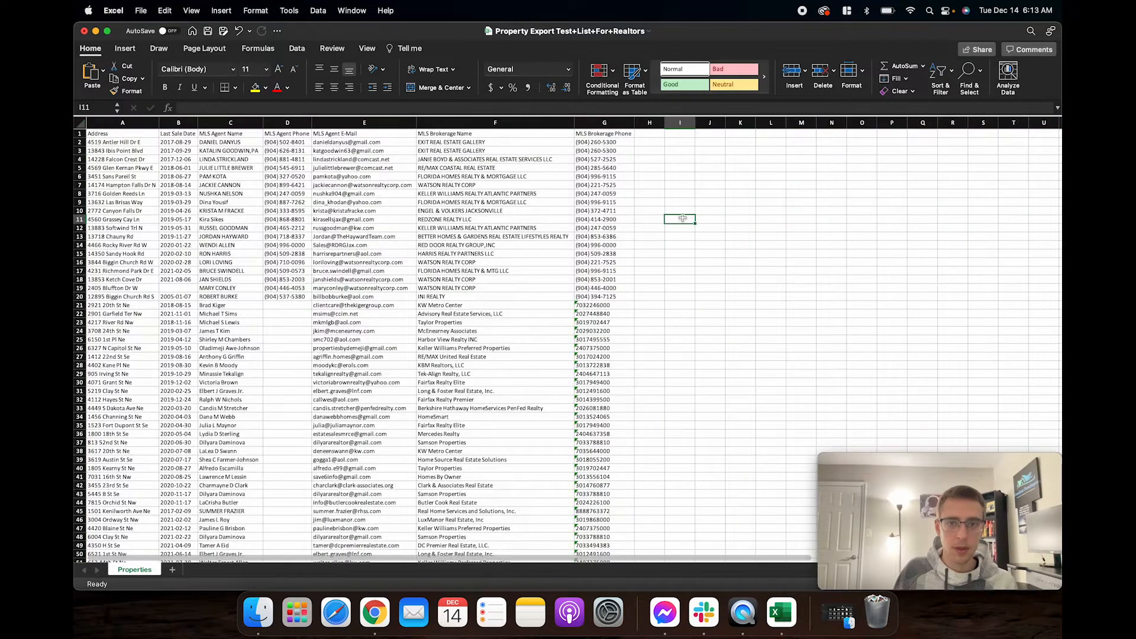
Step: Copy the agent e-mail from cell E21 and search Google in Chrome for that exact address in quotation marks
{"action": "left_click", "coordinate": [289, 305]}
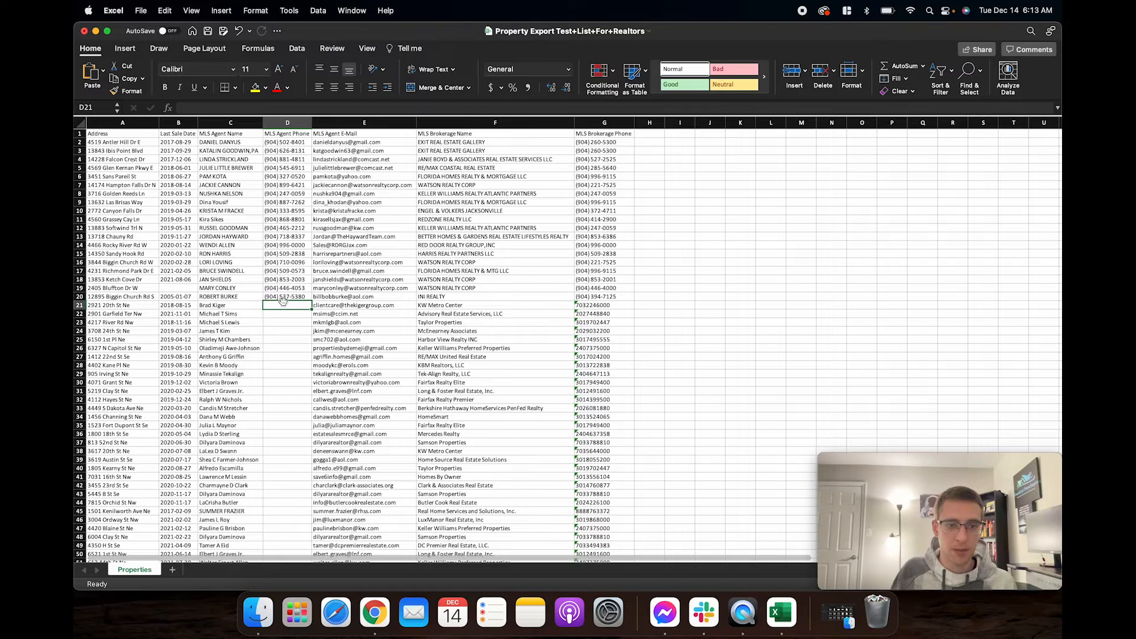
{"action": "left_click", "coordinate": [349, 307]}
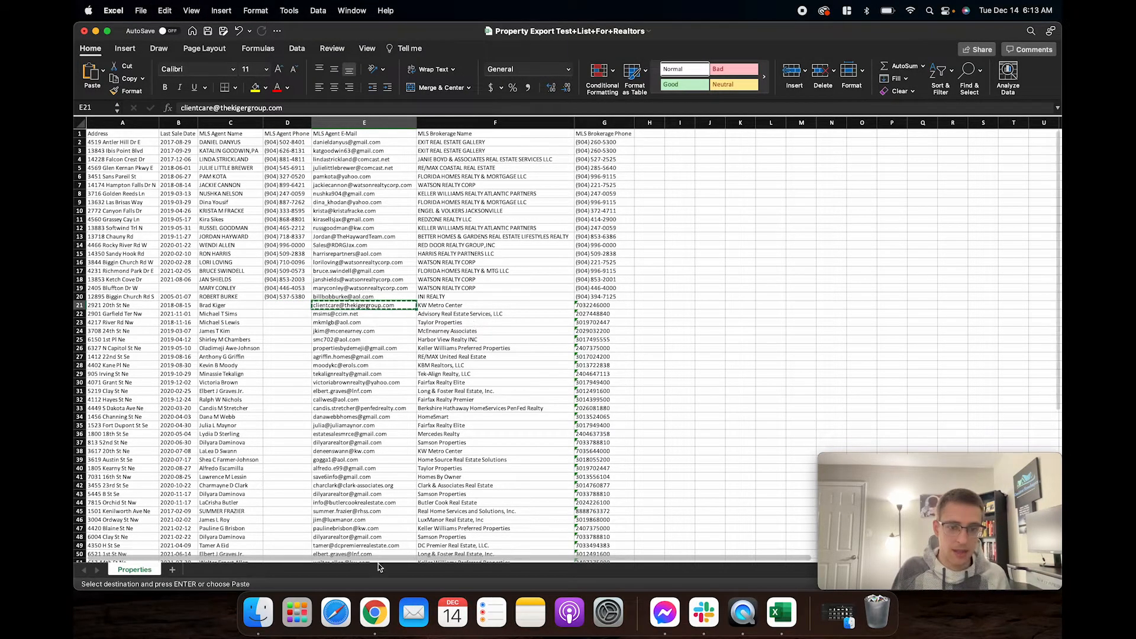
{"action": "left_click", "coordinate": [376, 599]}
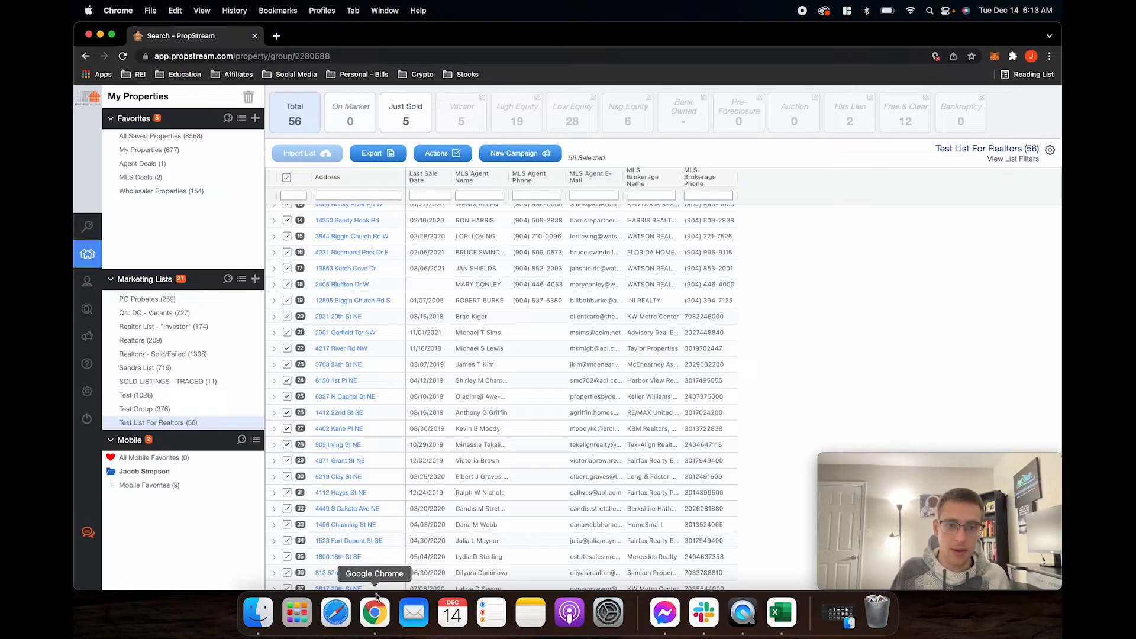
{"action": "left_click", "coordinate": [276, 36]}
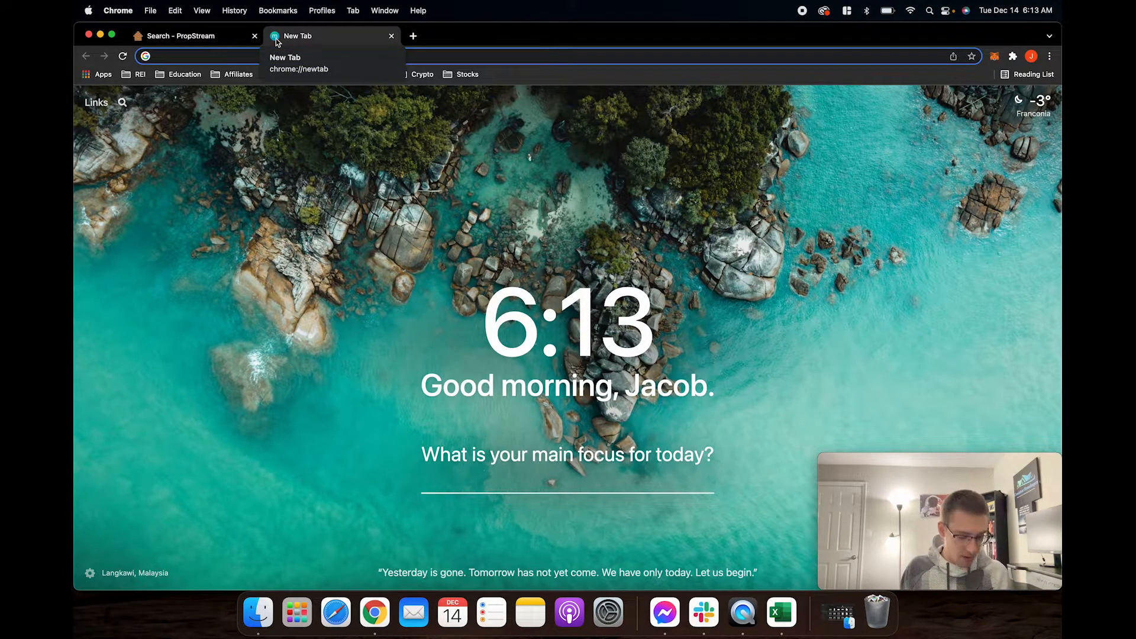
{"action": "type", "text": "\""}
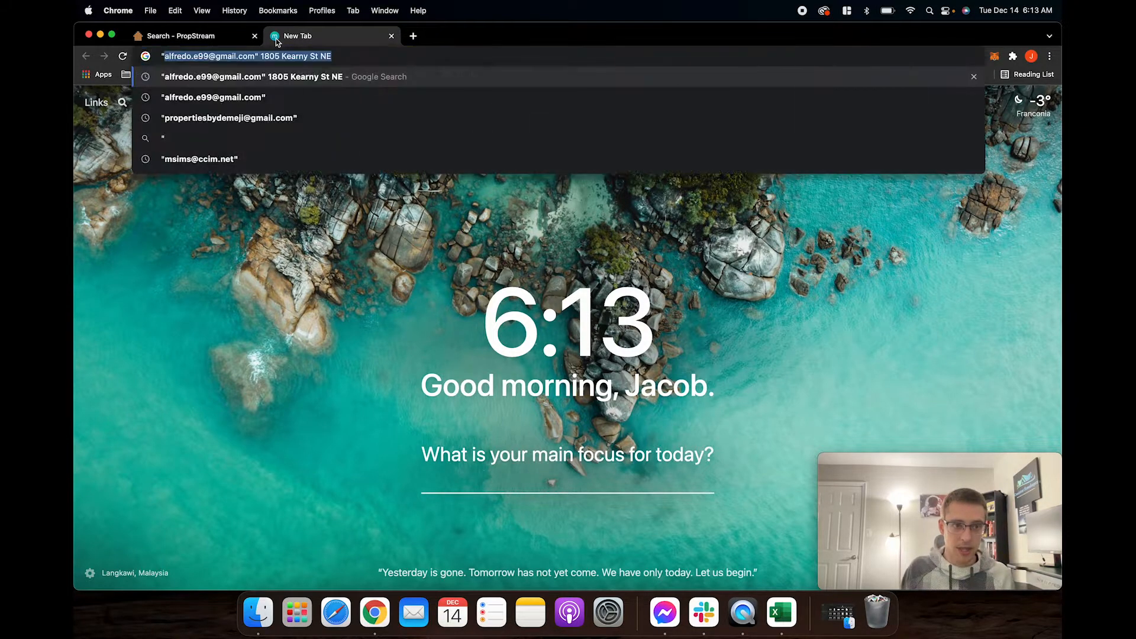
{"action": "key", "text": "super+v"}
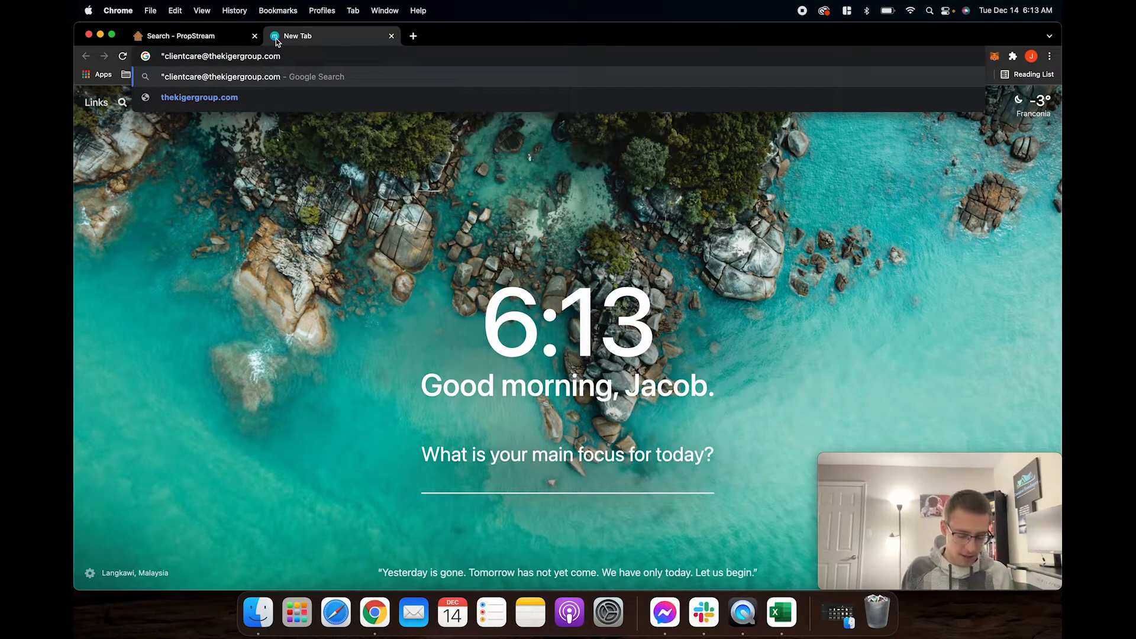
{"action": "type", "text": "\""}
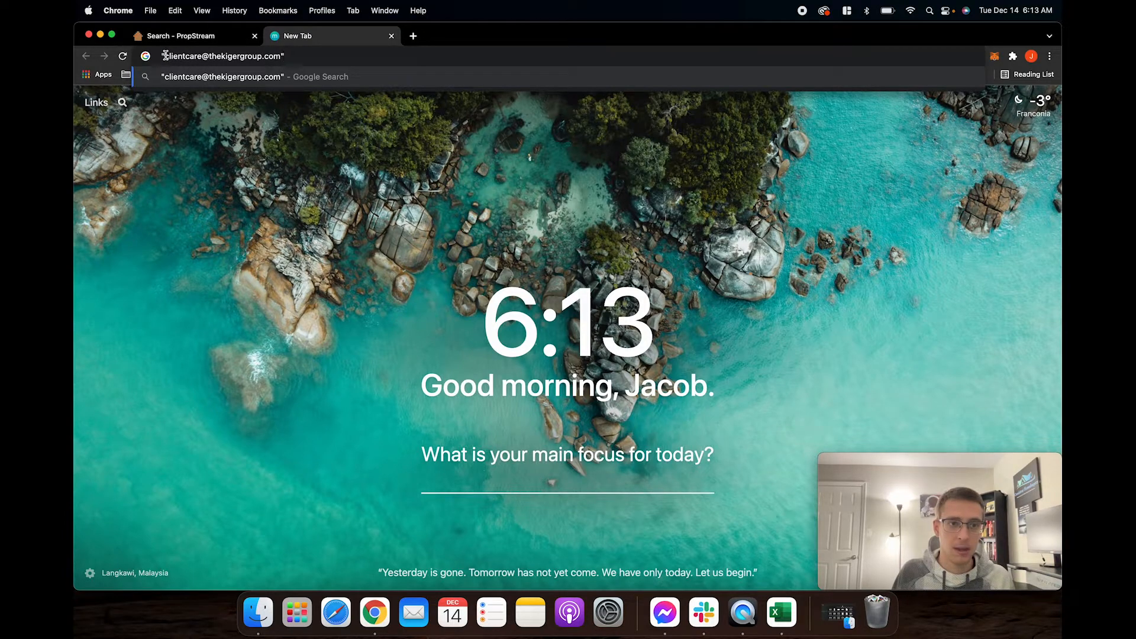
{"action": "left_click_drag", "start_coordinate": [164, 56], "coordinate": [280, 56]}
{"action": "key", "text": "super+c"}
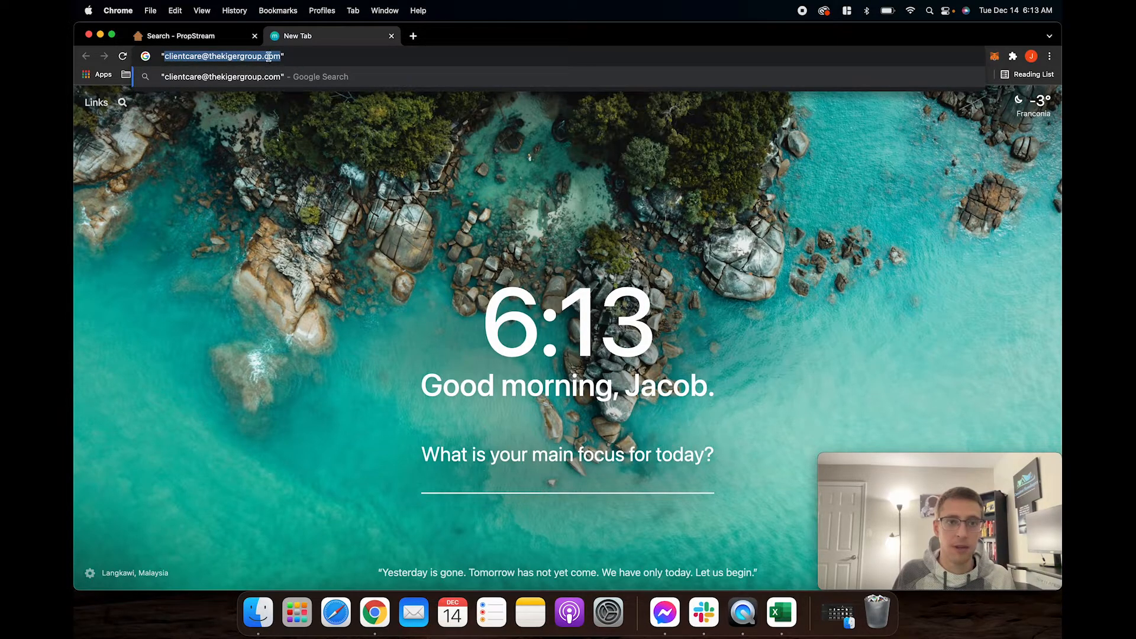
{"action": "left_click", "coordinate": [302, 56]}
{"action": "key", "text": "Return"}
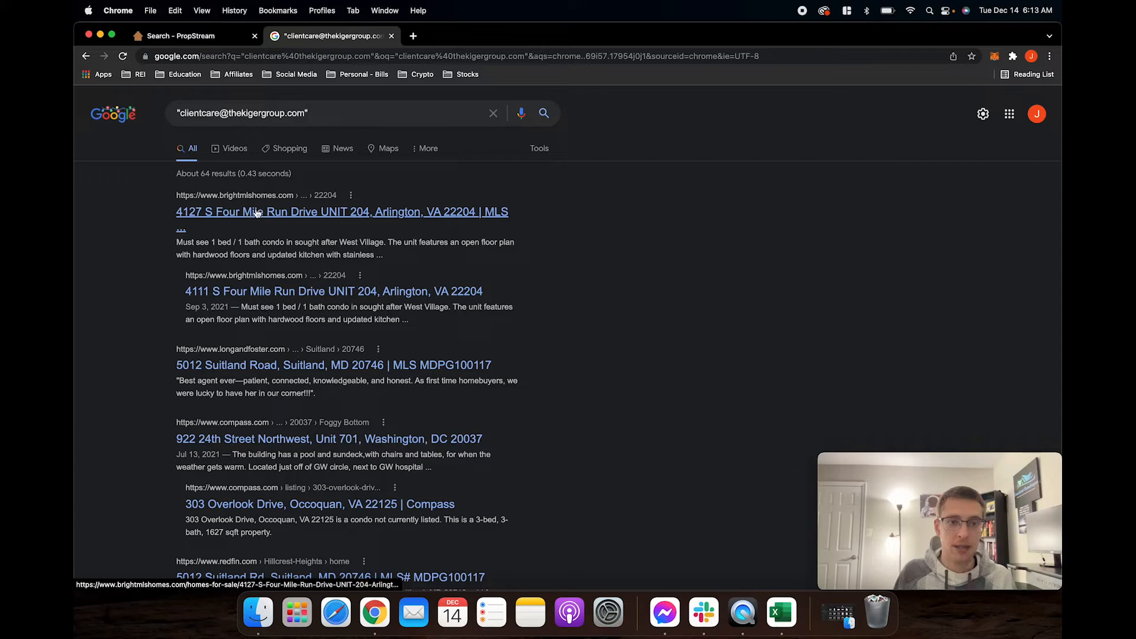
Step: Open the first brightmlshomes.com search result and find the agent's e-mail on the listing page
{"action": "left_click", "coordinate": [257, 213]}
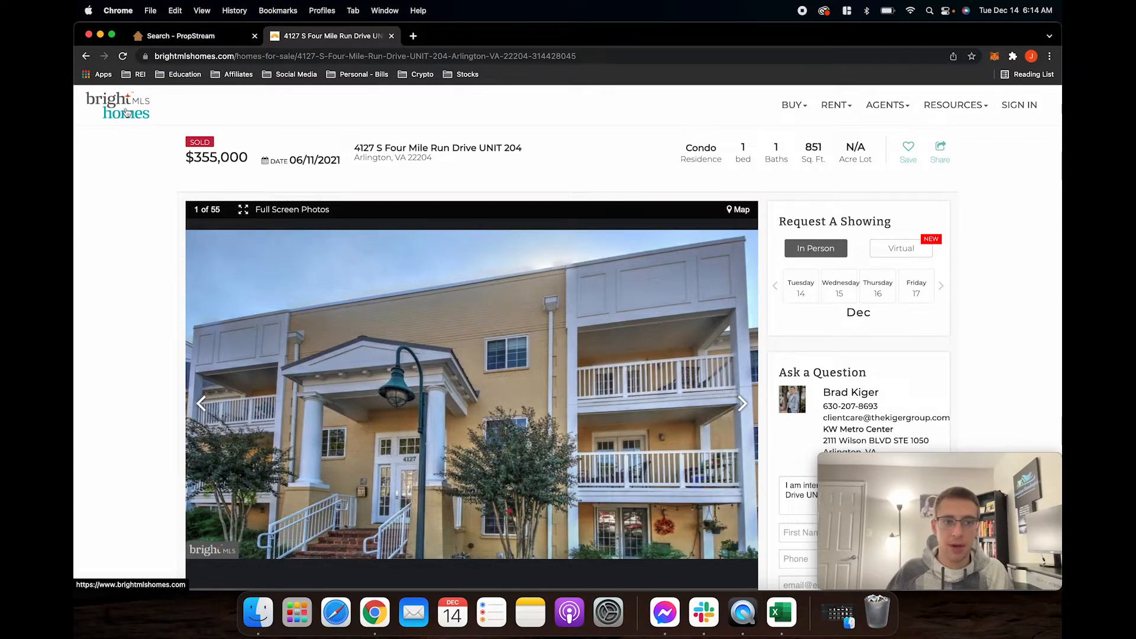
{"action": "scroll", "coordinate": [849, 325], "scroll_direction": "down", "scroll_amount": 3}
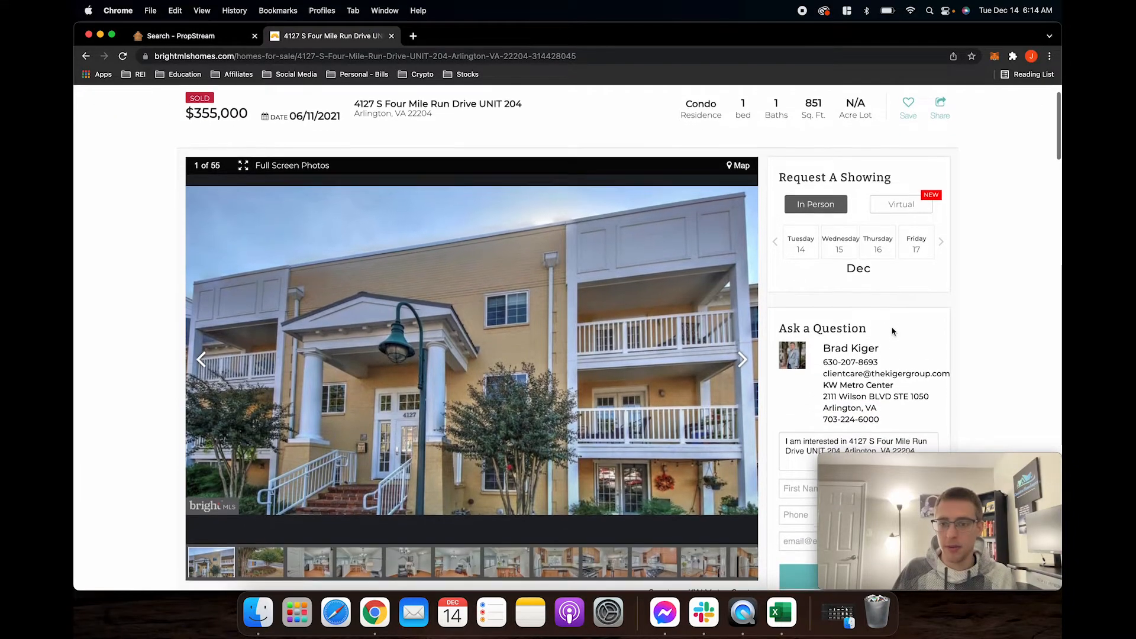
{"action": "key", "text": "super+f"}
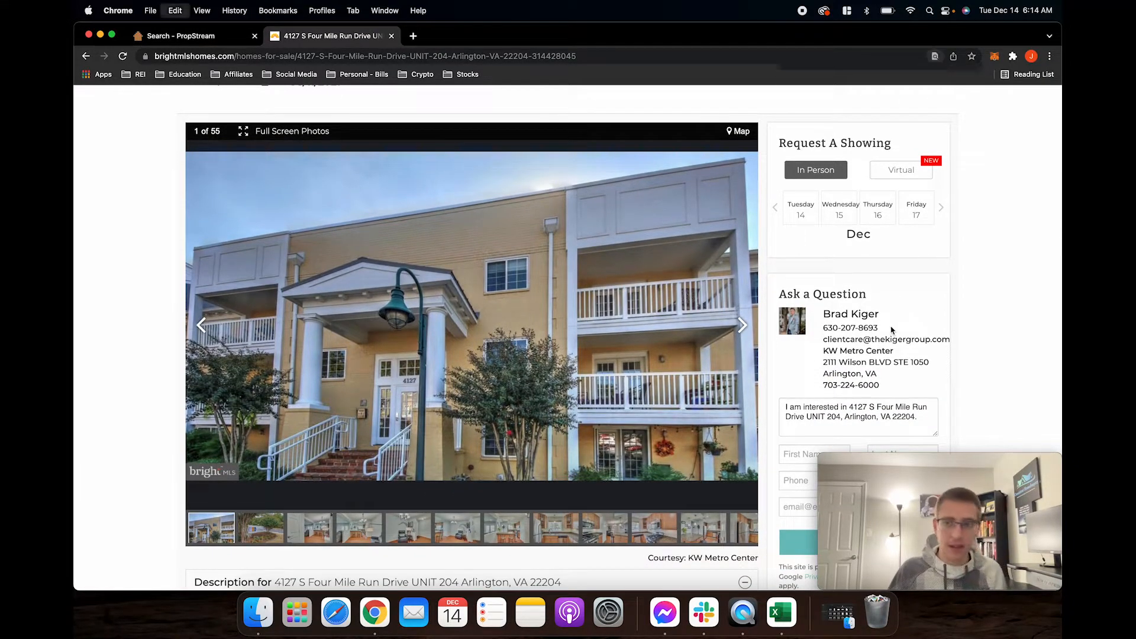
{"action": "key", "text": "super+v"}
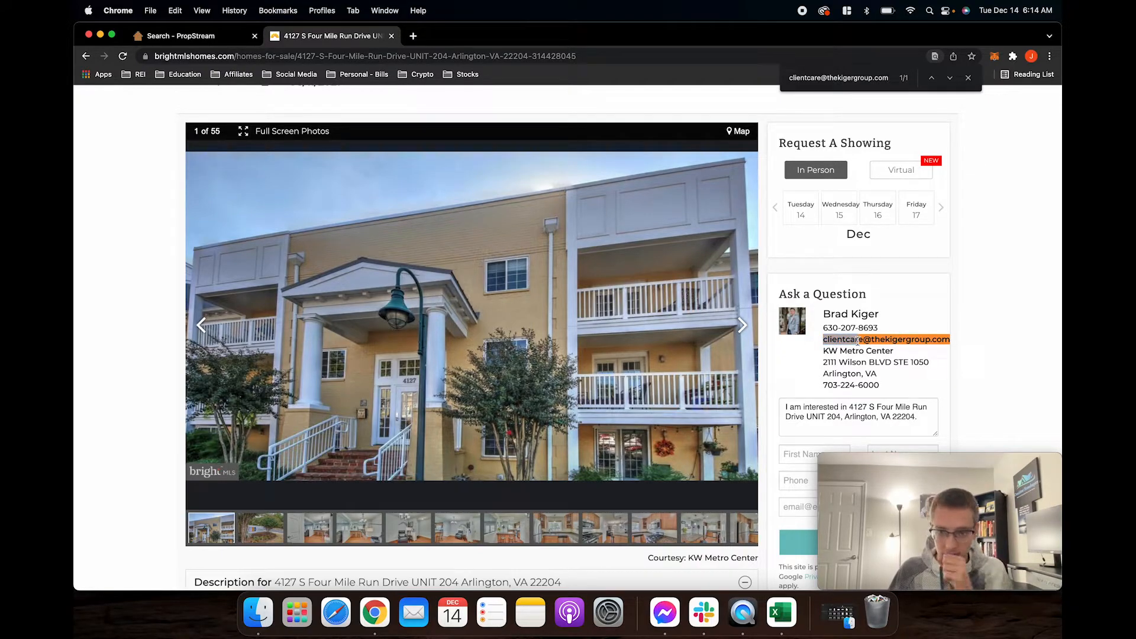
{"action": "left_click_drag", "start_coordinate": [863, 340], "coordinate": [940, 339]}
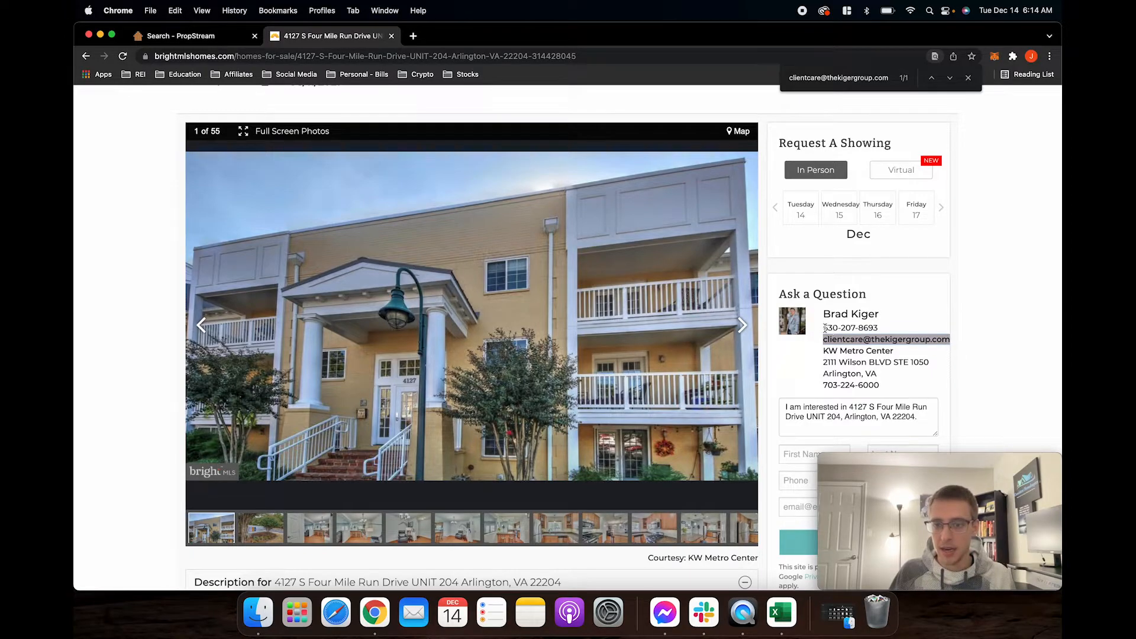
Step: Copy the agent's phone number from the listing page into the MLS Agent Phone cell D21 in Excel
{"action": "left_click_drag", "start_coordinate": [824, 327], "coordinate": [896, 334]}
{"action": "key", "text": "super+c"}
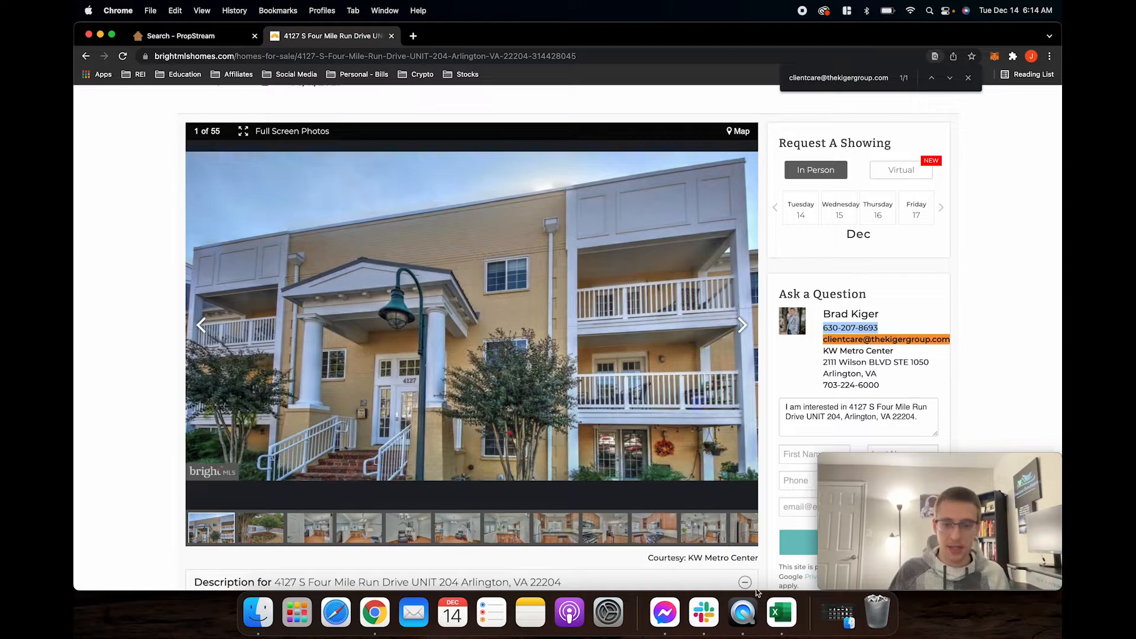
{"action": "left_click", "coordinate": [781, 612]}
{"action": "left_click", "coordinate": [299, 307]}
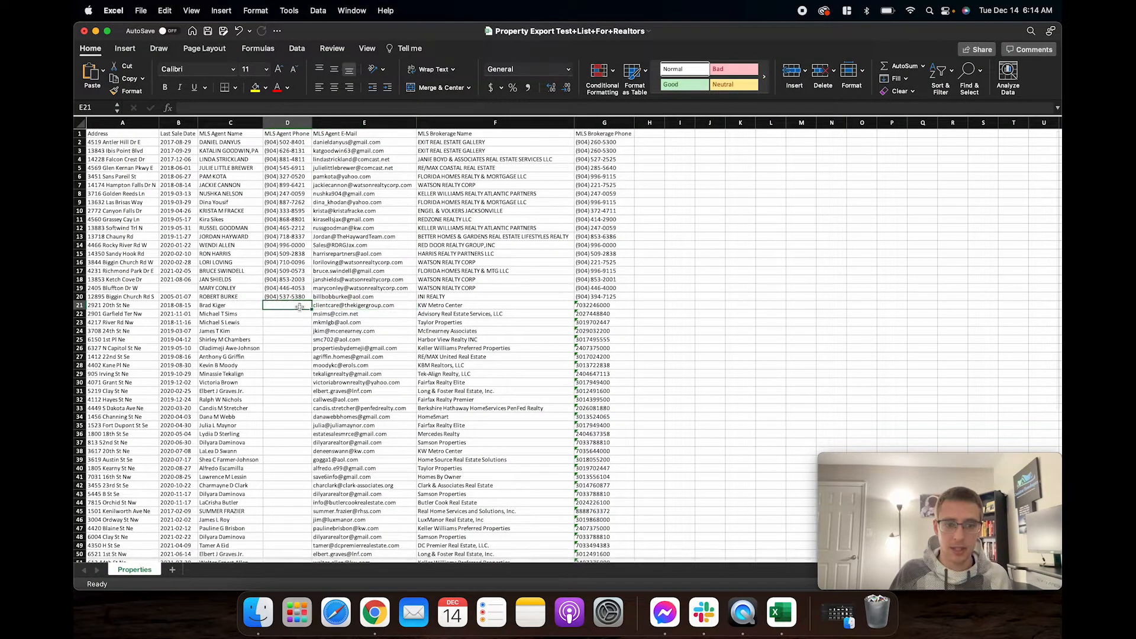
{"action": "key", "text": "super+v"}
{"action": "left_click", "coordinate": [293, 316]}
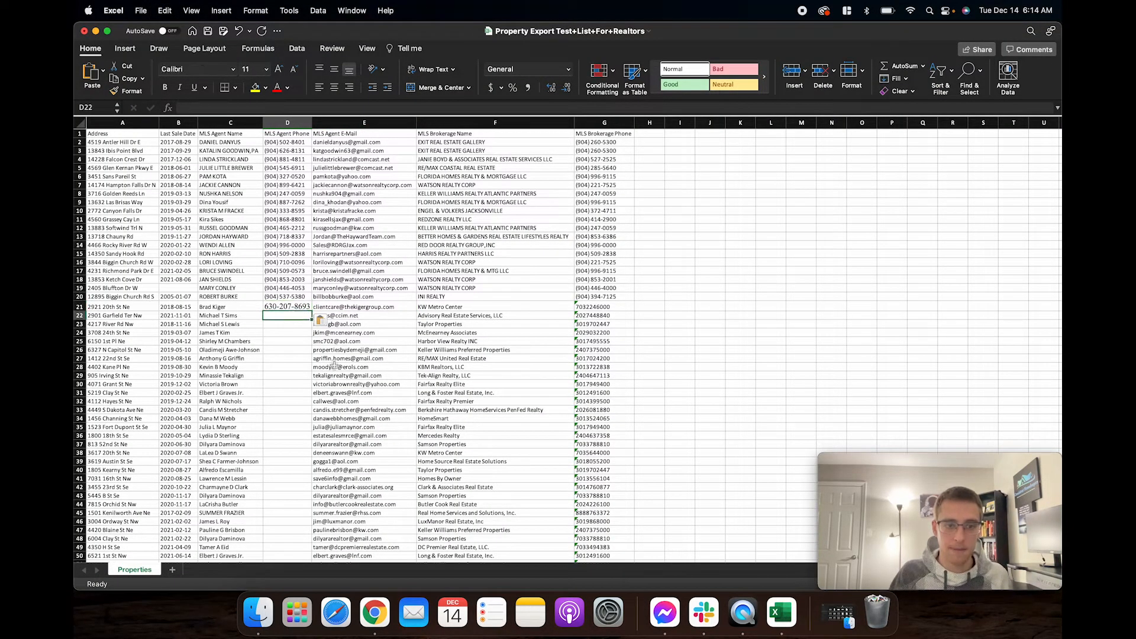
Step: Copy the agent e-mail from cell E22 and replace the quoted address in Chrome's Google search with it, then run the search
{"action": "left_click", "coordinate": [347, 317]}
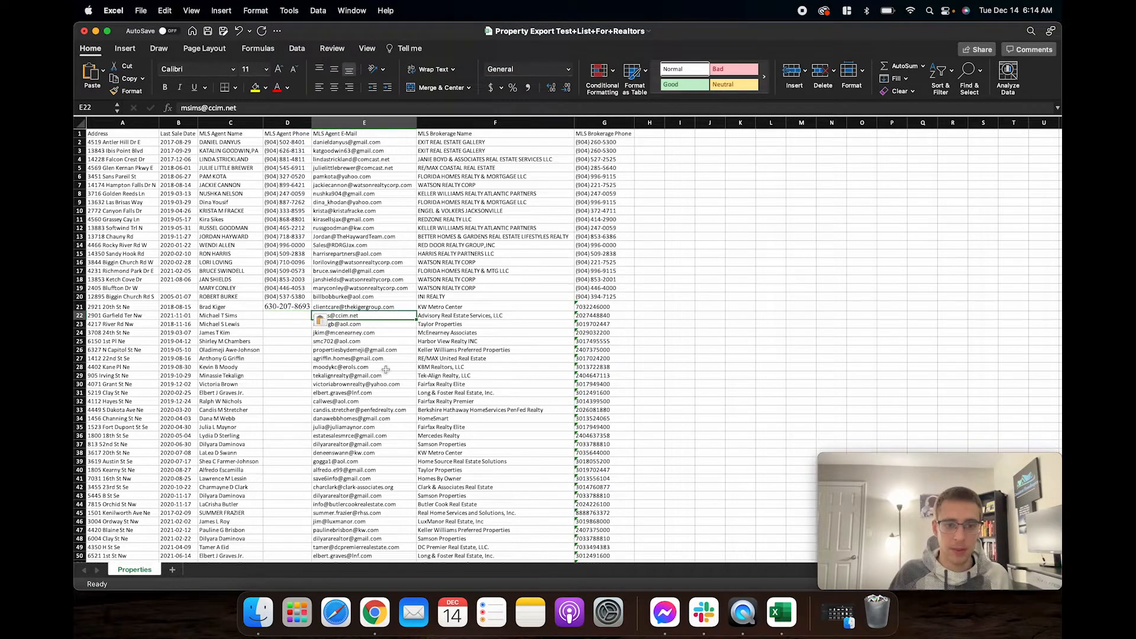
{"action": "key", "text": "super+c"}
{"action": "left_click", "coordinate": [374, 612]}
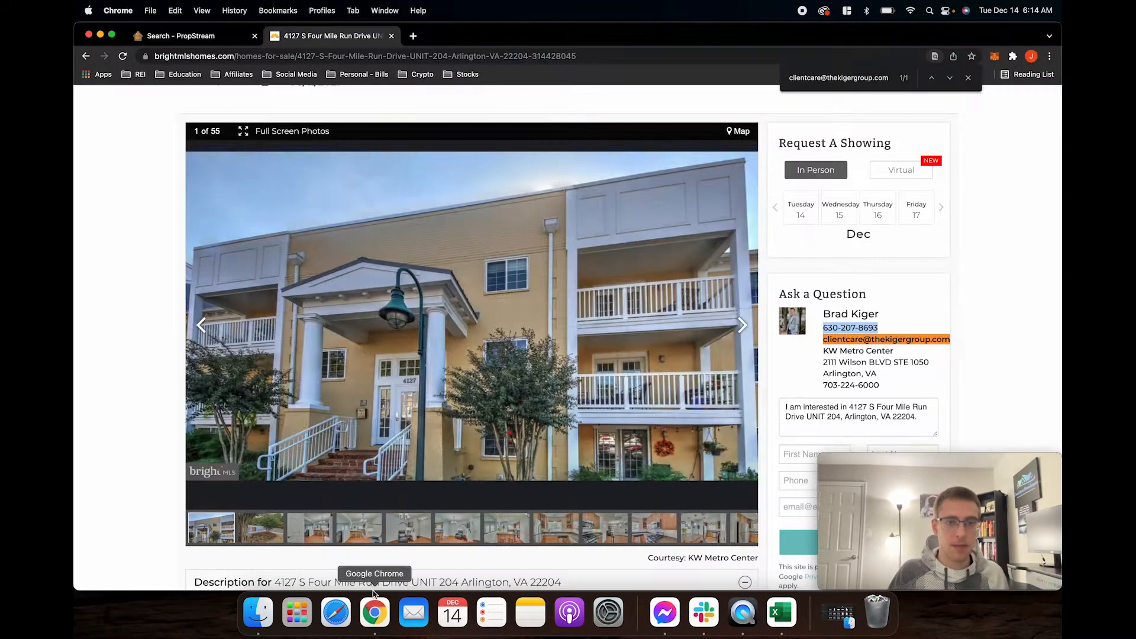
{"action": "left_click", "coordinate": [86, 57]}
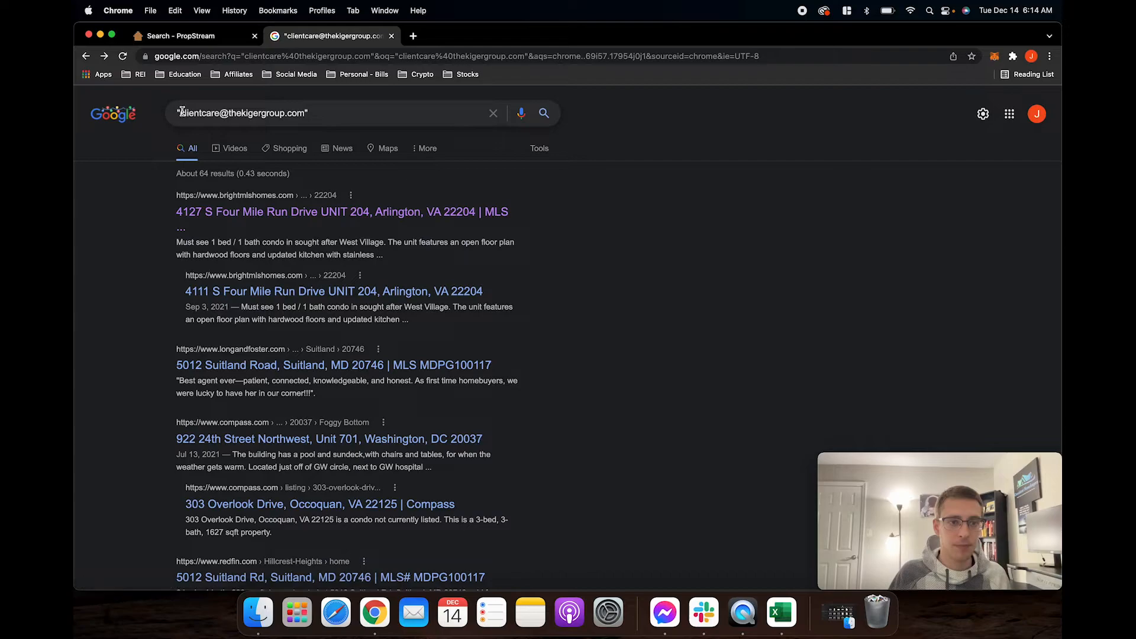
{"action": "left_click_drag", "start_coordinate": [179, 113], "coordinate": [305, 114]}
{"action": "key", "text": "super+v"}
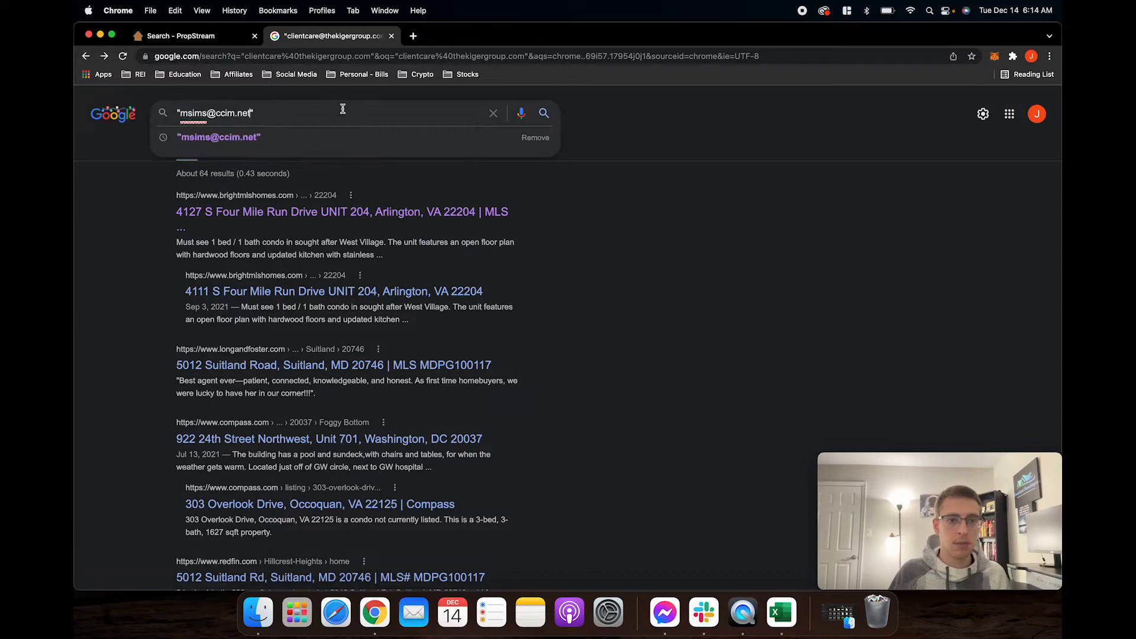
{"action": "key", "text": "Return"}
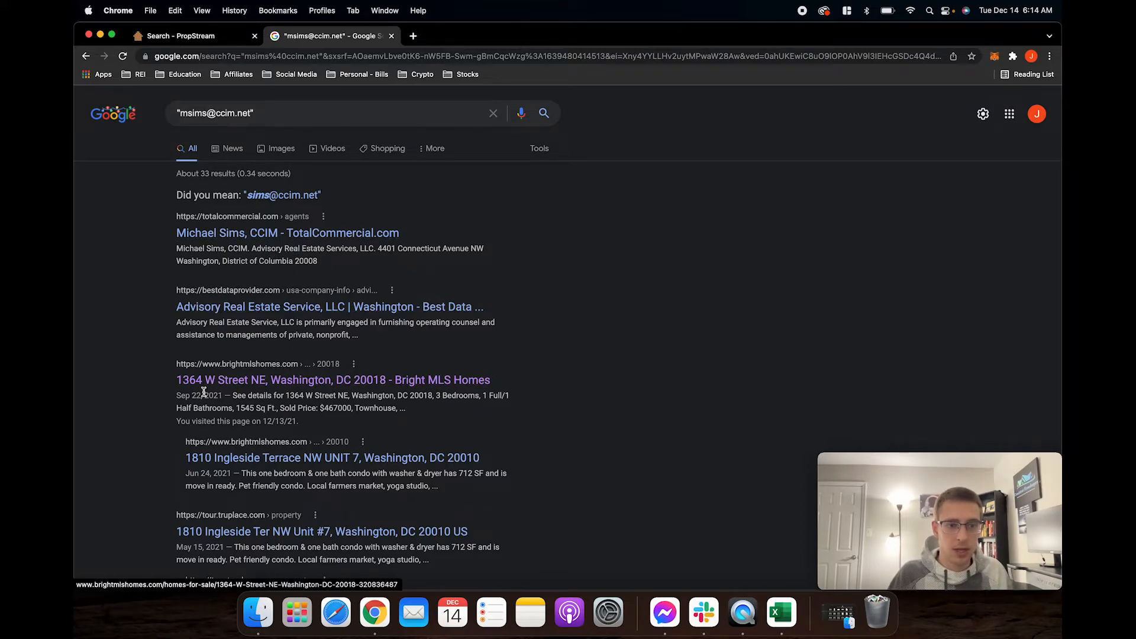
Step: Open the first brightmlshomes.com search result and copy the phone number under the agent's name into MLS Agent Phone cell D22 in Excel
{"action": "left_click", "coordinate": [251, 382]}
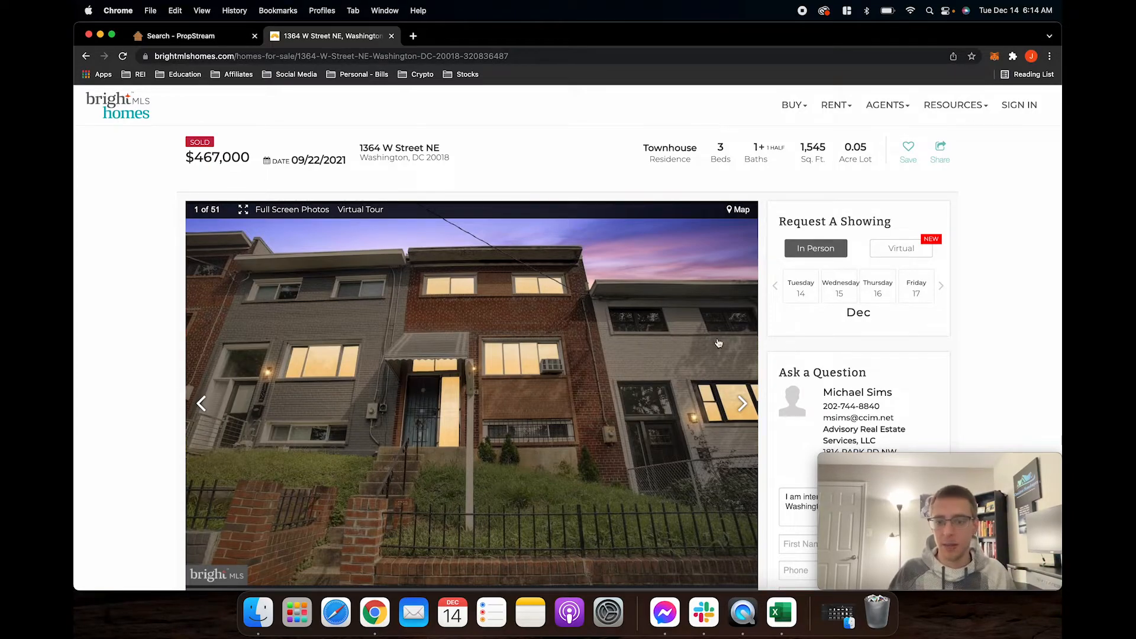
{"action": "scroll", "coordinate": [718, 343], "scroll_direction": "down", "scroll_amount": 3}
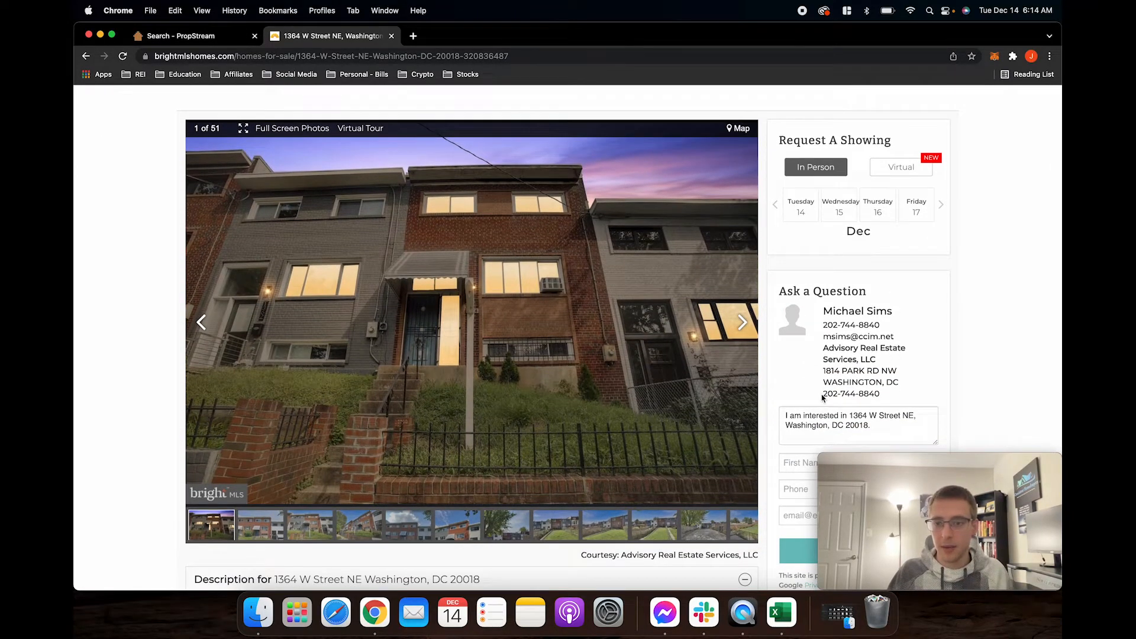
{"action": "left_click_drag", "start_coordinate": [822, 398], "coordinate": [871, 397]}
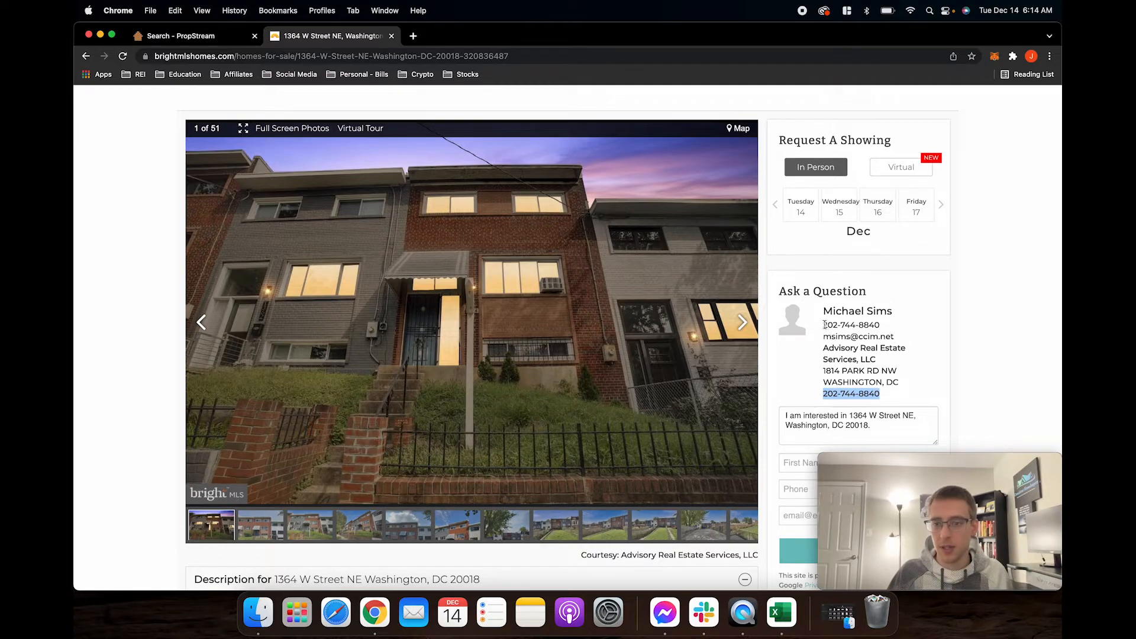
{"action": "left_click_drag", "start_coordinate": [824, 325], "coordinate": [865, 325]}
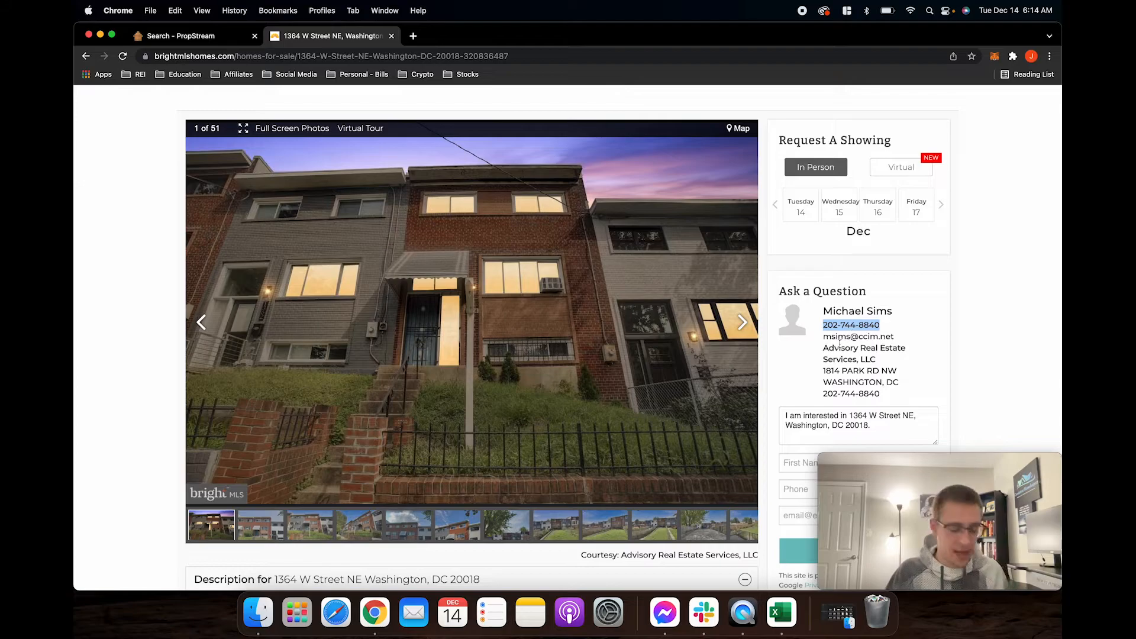
{"action": "left_click", "coordinate": [781, 612]}
{"action": "left_click", "coordinate": [287, 315]}
{"action": "key", "text": "cmd+v"}
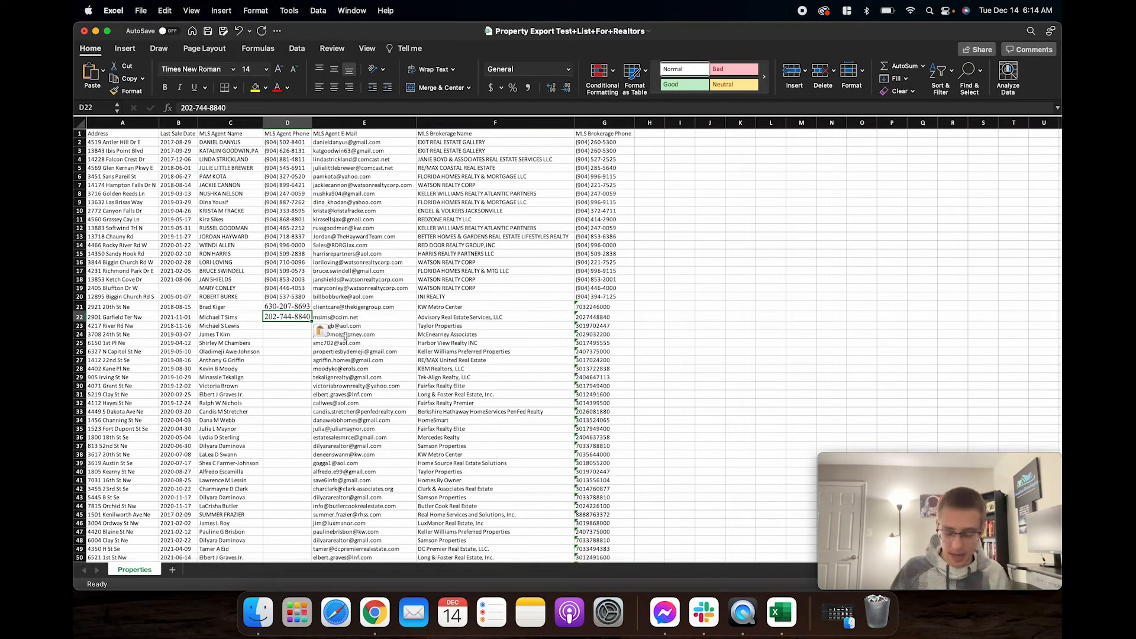
{"action": "key", "text": "Return"}
{"action": "scroll", "coordinate": [378, 405], "scroll_direction": "up", "scroll_amount": 5}
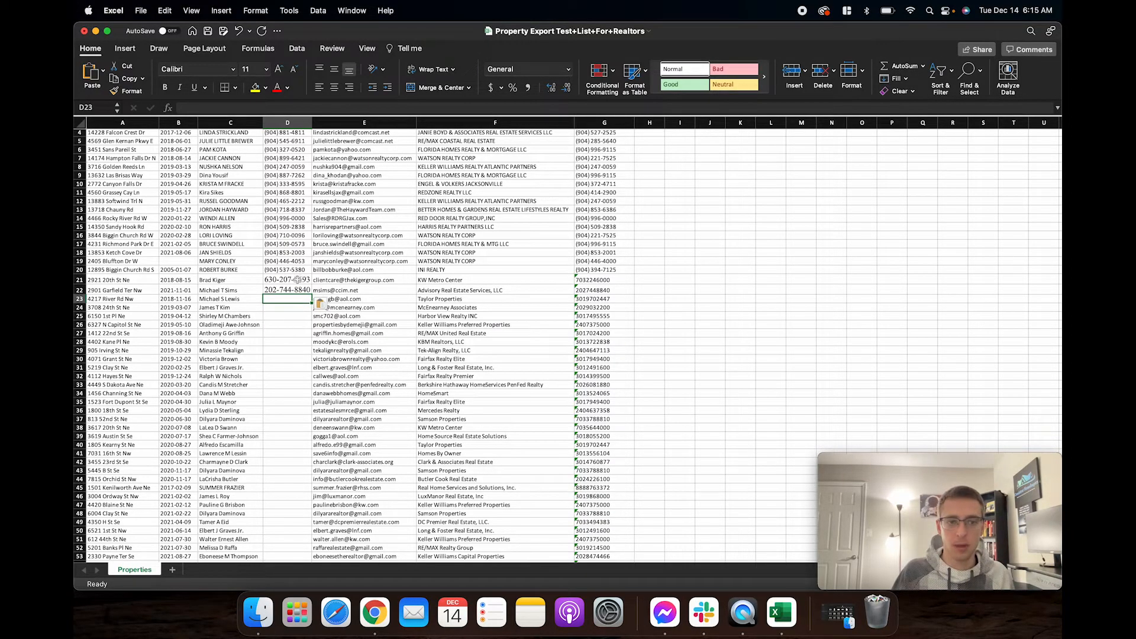
{"action": "scroll", "coordinate": [290, 301], "scroll_direction": "up", "scroll_amount": 3}
{"action": "scroll", "coordinate": [289, 301], "scroll_direction": "down", "scroll_amount": 2}
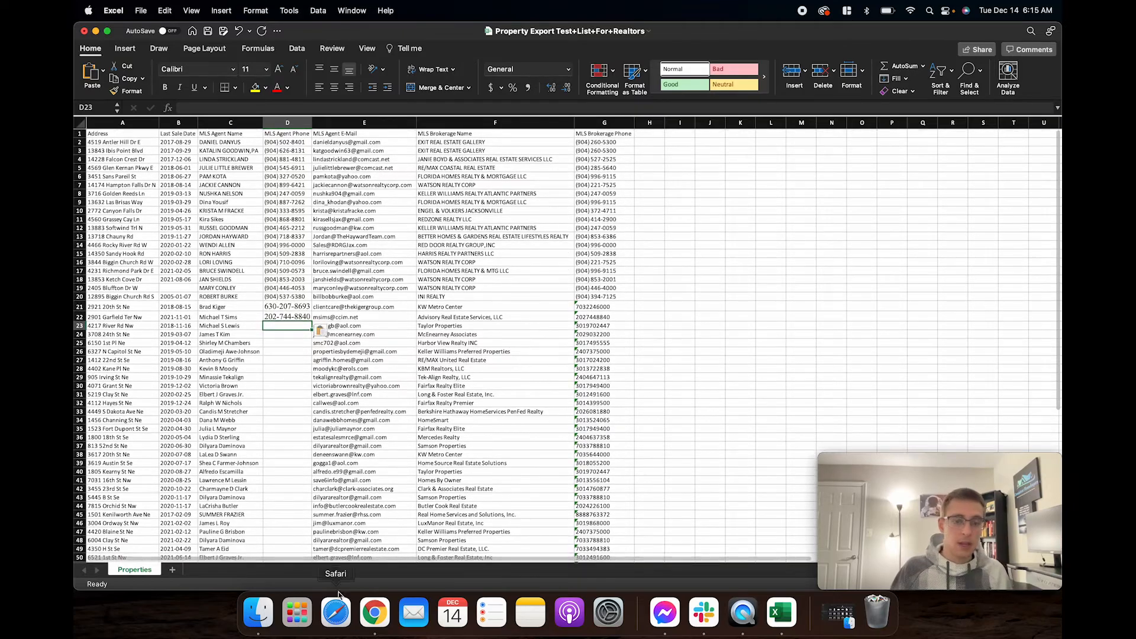
{"action": "left_click", "coordinate": [375, 612]}
{"action": "mouse_move", "coordinate": [876, 462]}
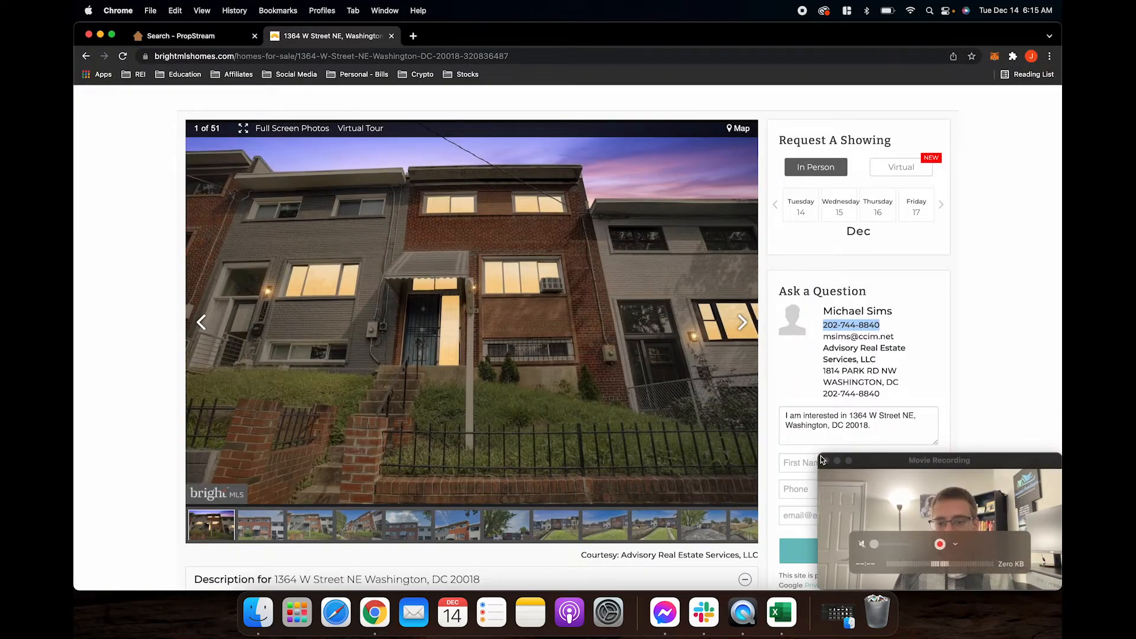
{"action": "left_click_drag", "start_coordinate": [819, 455], "coordinate": [75, 36]}
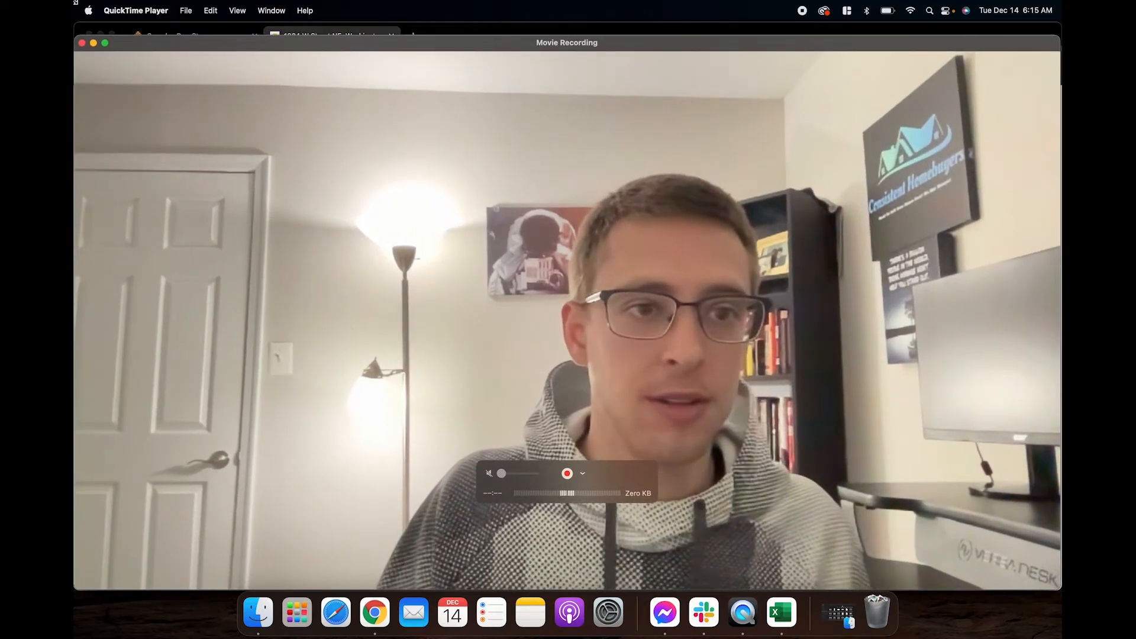